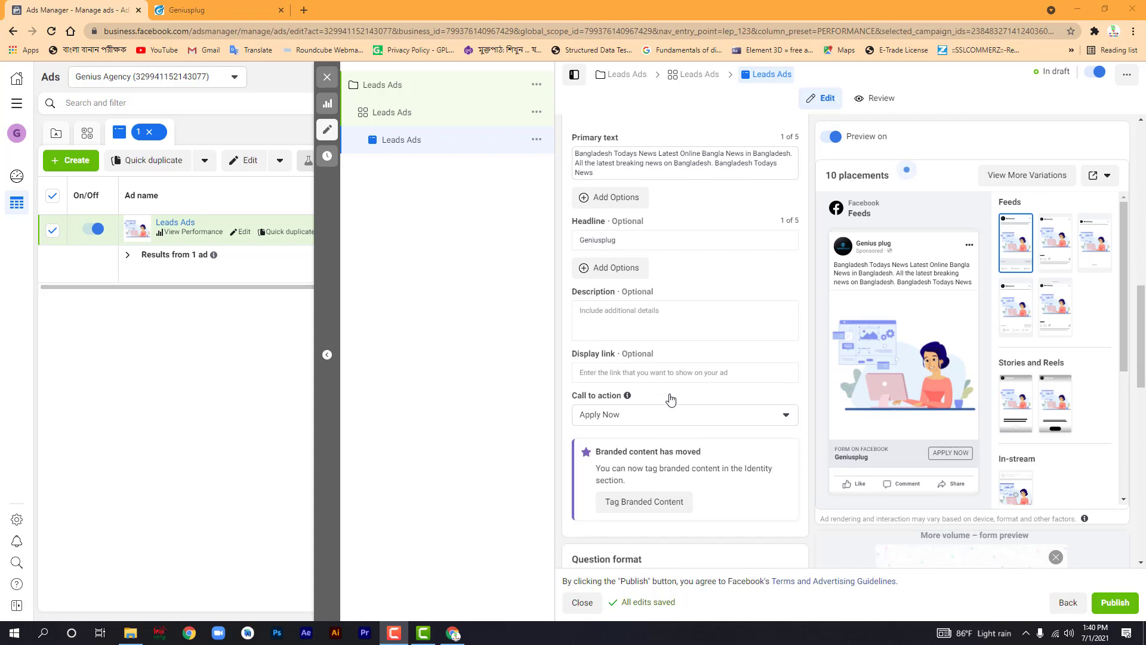
- Set the ad's question format to Automated chat and start creating a new chat message template
scroll(721, 397, "down", 3)
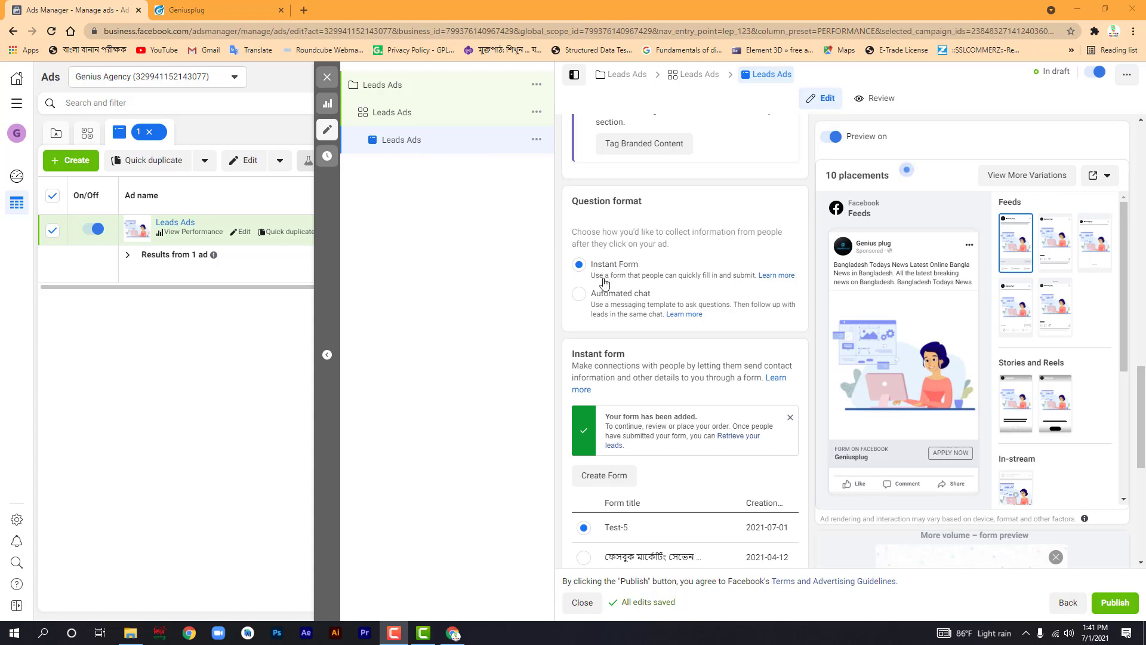
left_click(580, 295)
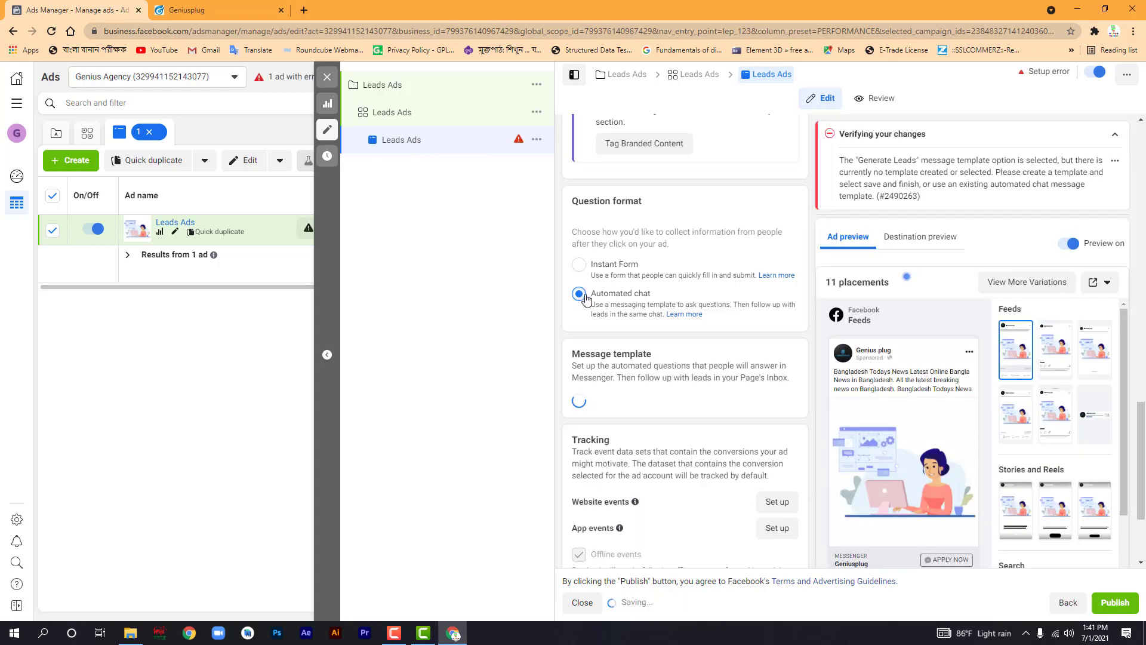
scroll(596, 298, "down", 1)
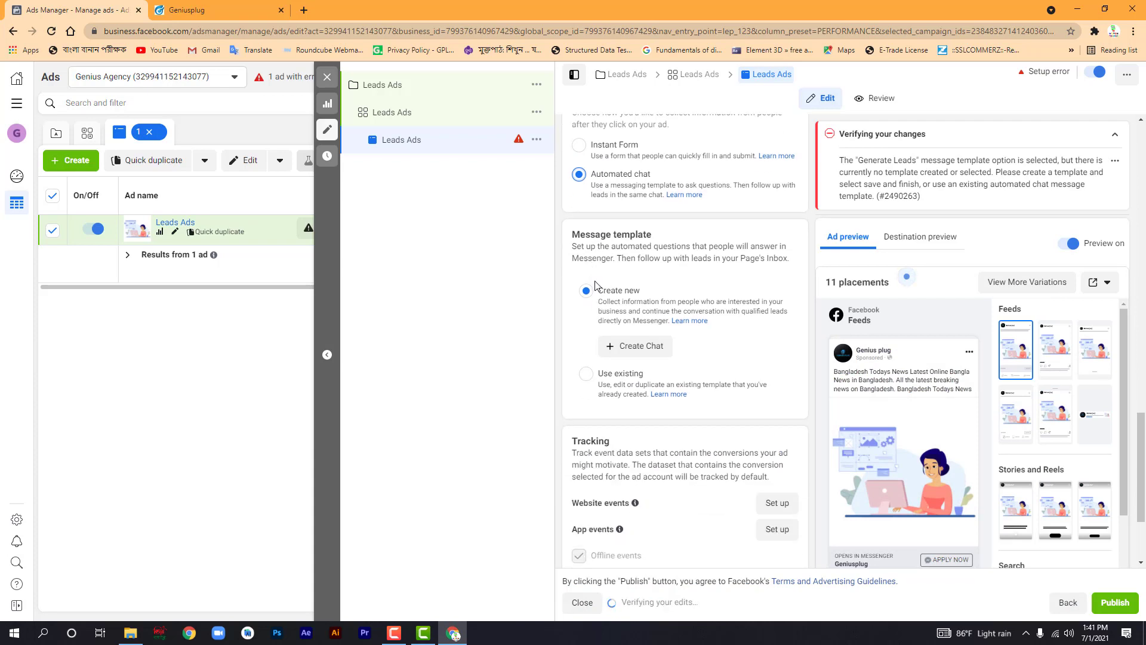
scroll(595, 286, "down", 1)
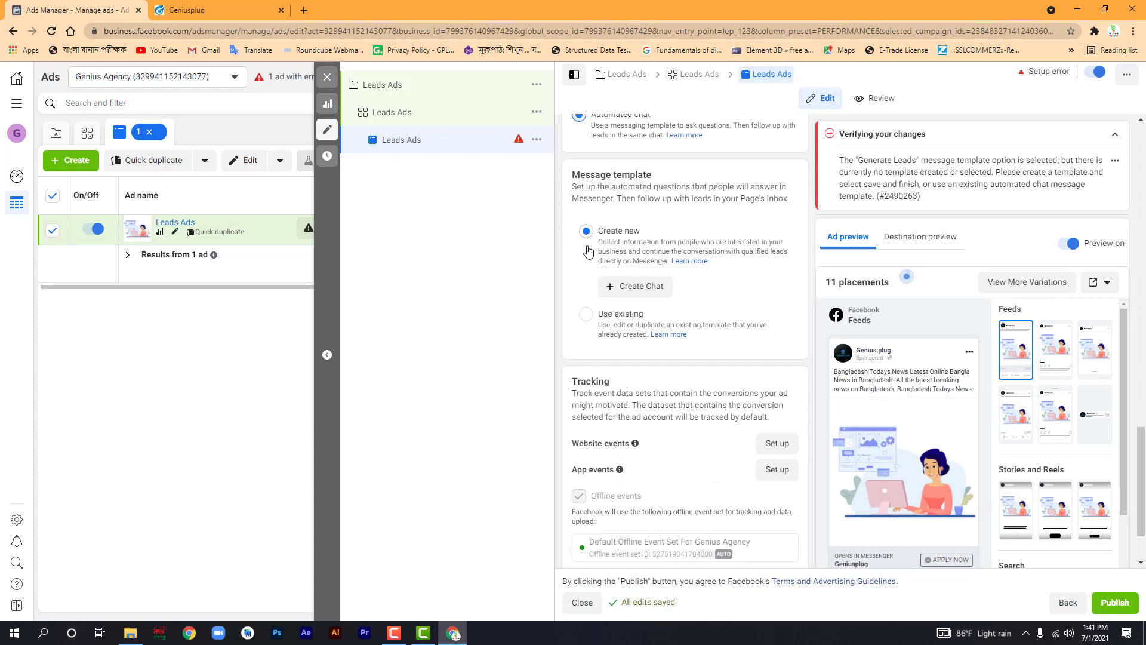
left_click(586, 314)
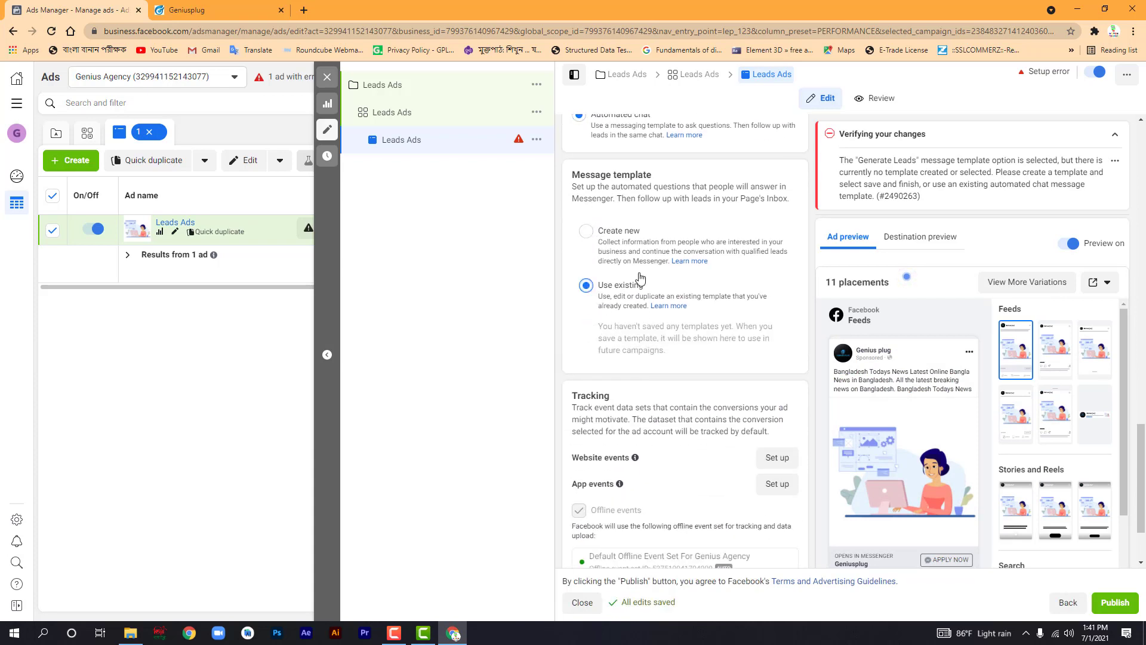
left_click(586, 231)
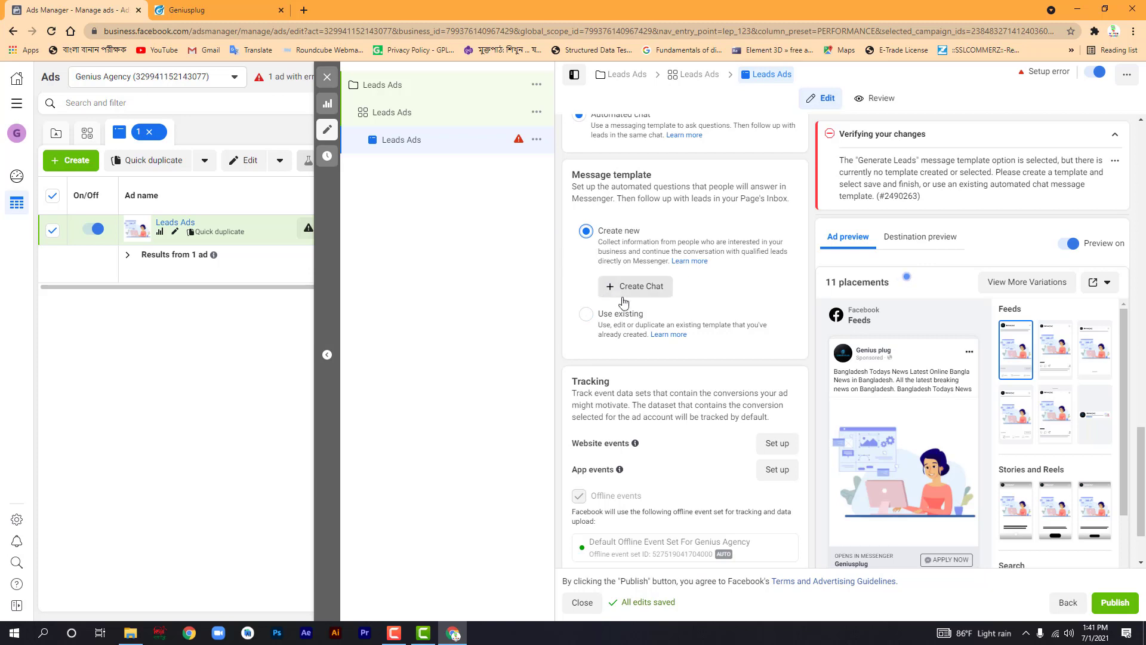
left_click(652, 296)
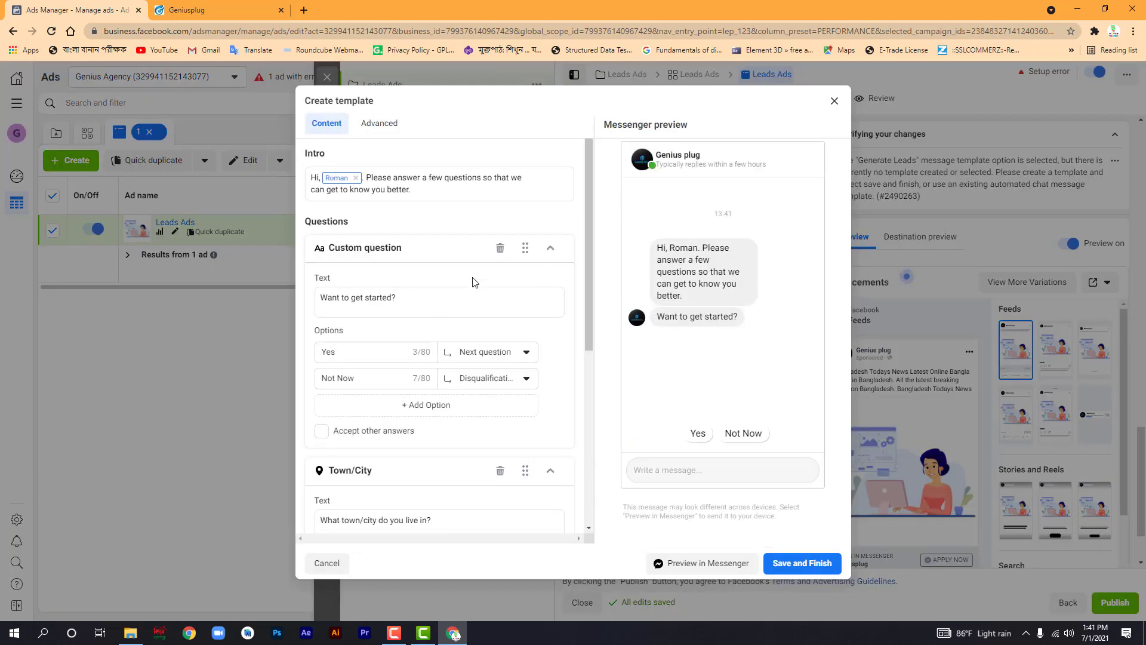
- Replace the intro sentence after the recipient's first name with "Welcome to geniusplug" followed by the heart-eyes emoji
mouse_move(422, 190)
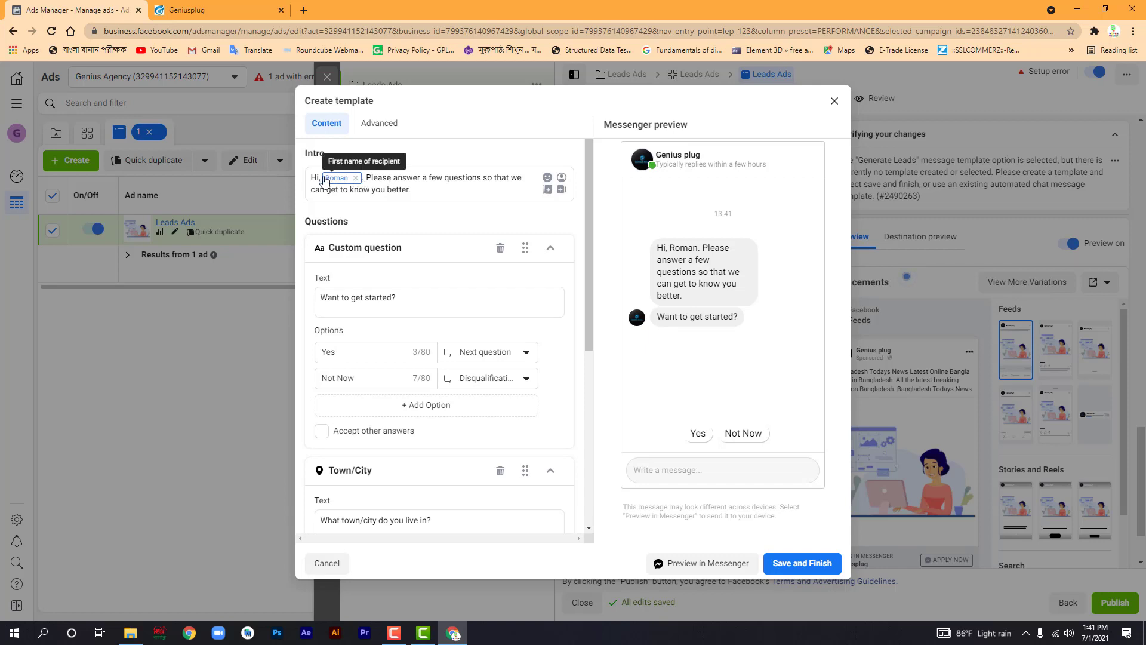
left_click_drag(366, 178, 408, 192)
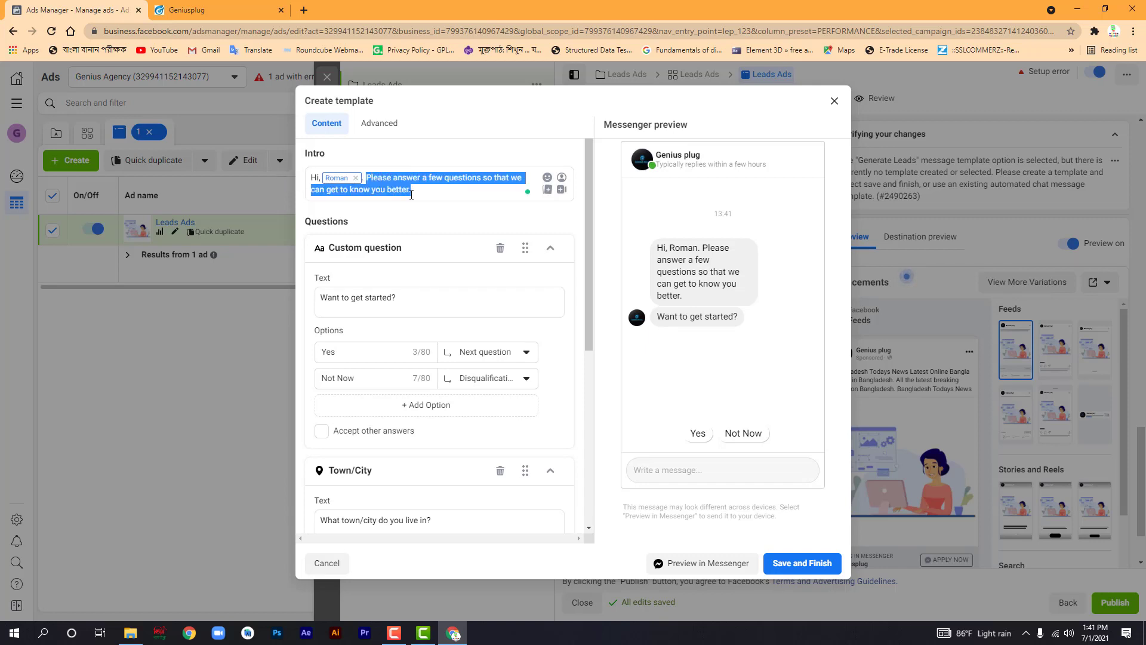
type("welc")
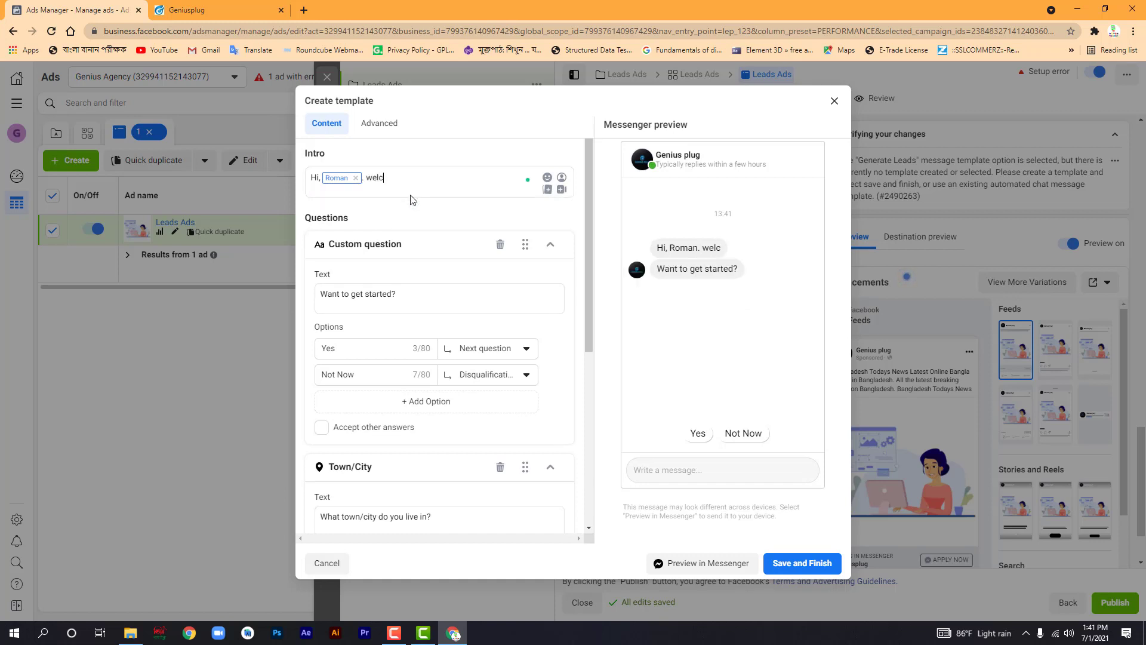
type("ome to geni")
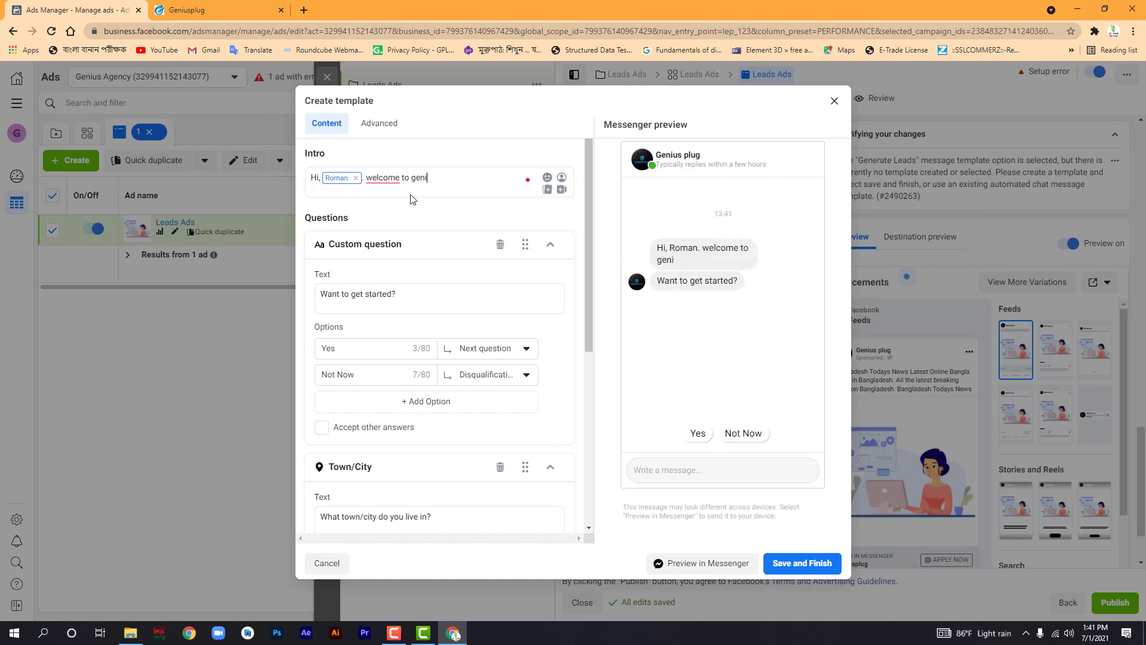
type("usplug")
left_click(389, 179)
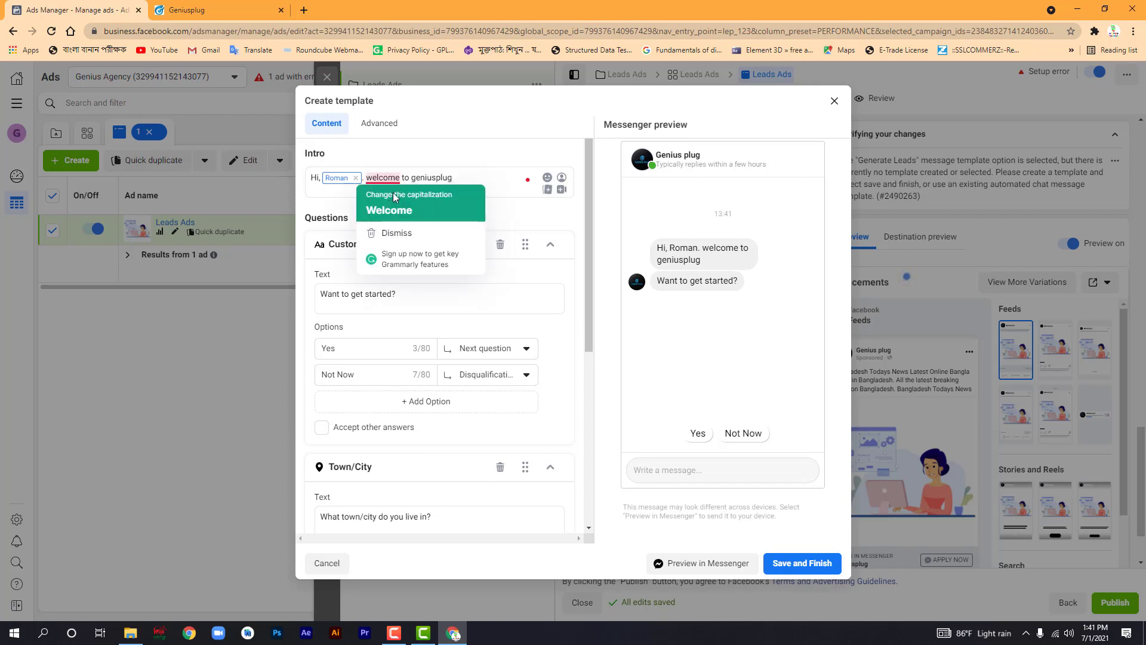
left_click(394, 201)
mouse_move(467, 180)
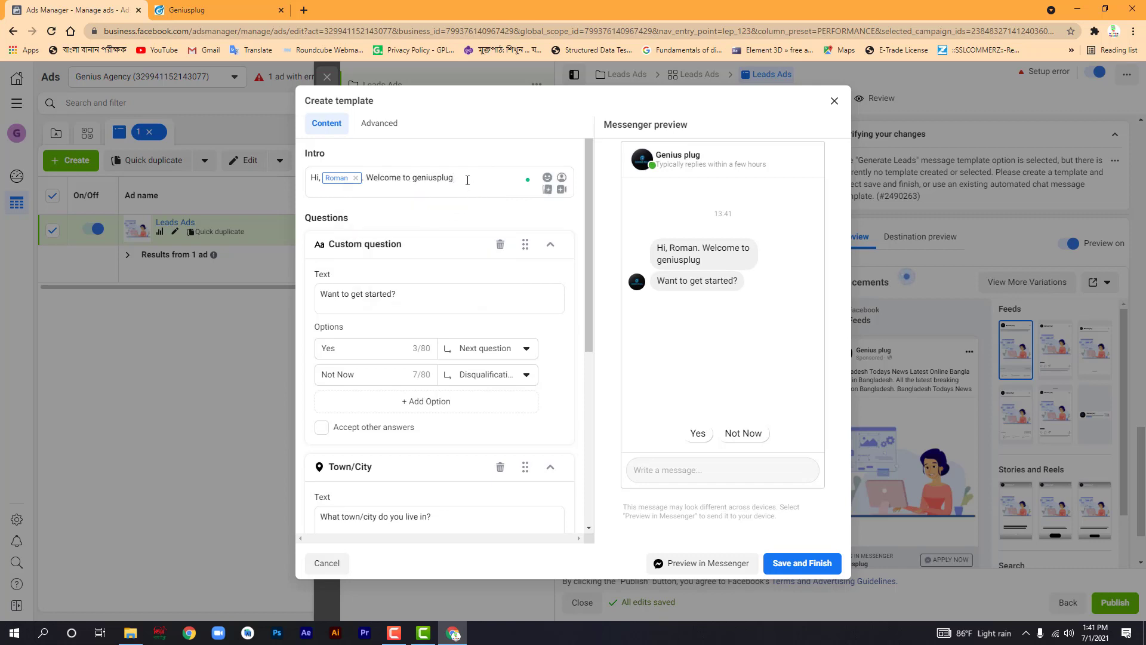
left_click(547, 178)
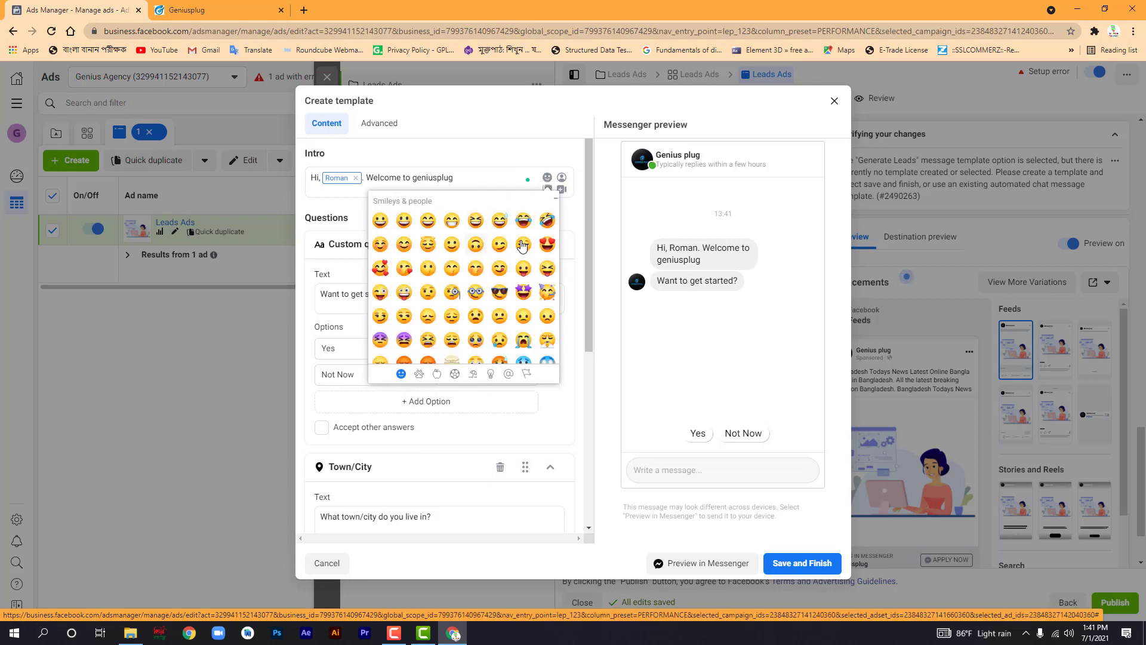
left_click(547, 244)
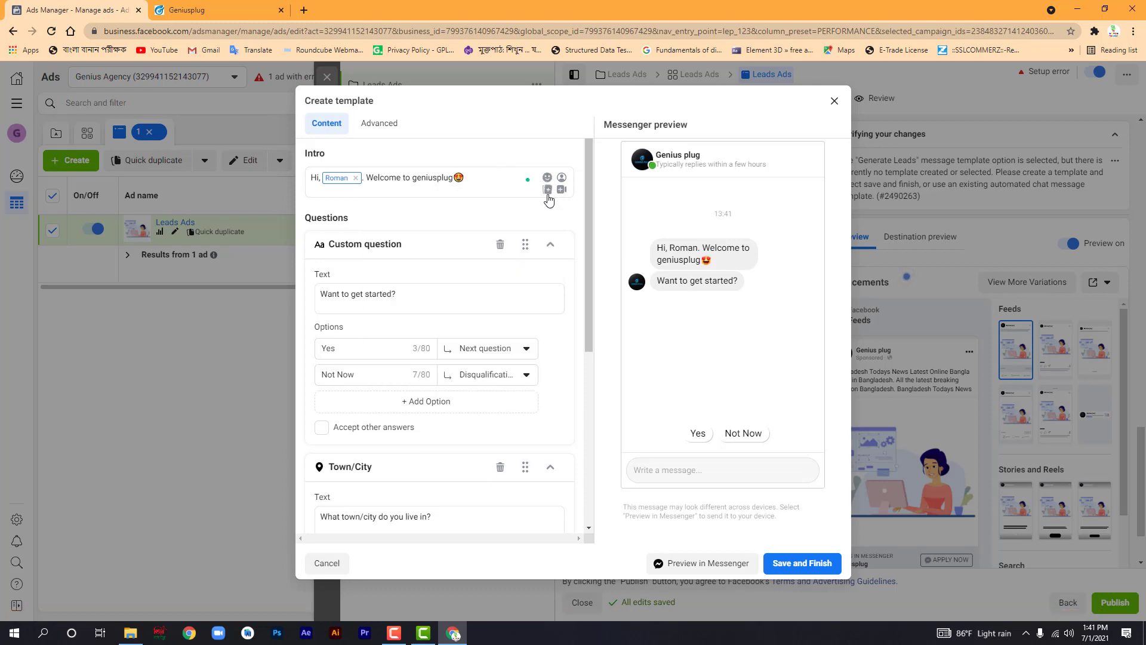
- Add the 1198 × 1200 Genius Plug logo from the account images to the intro message
left_click(548, 190)
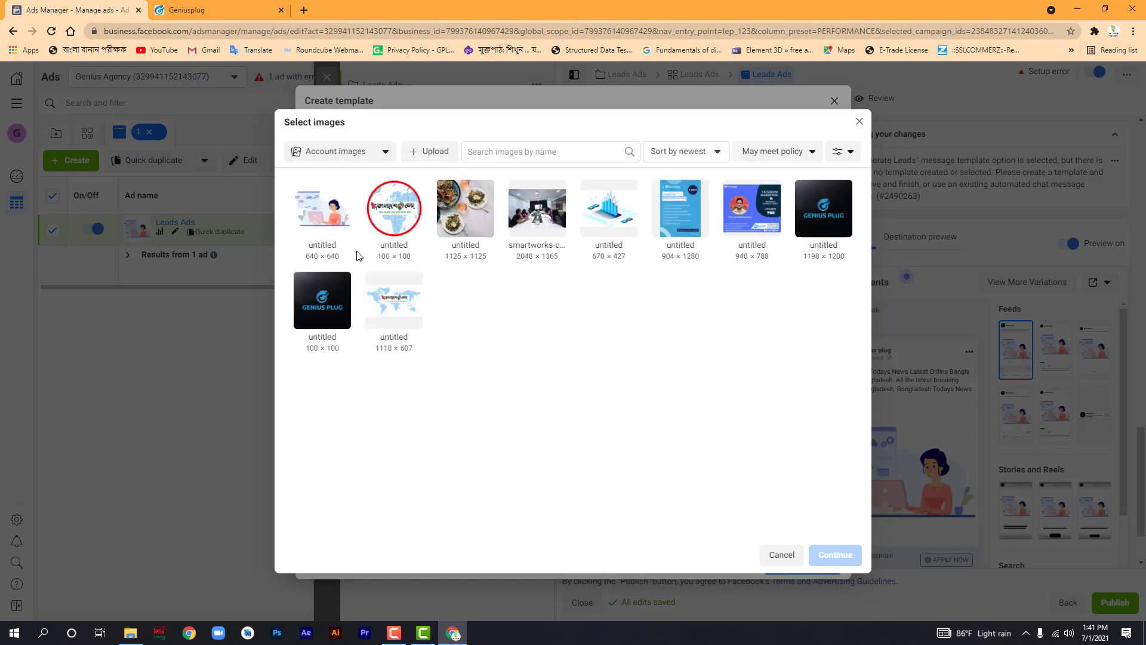
left_click(832, 206)
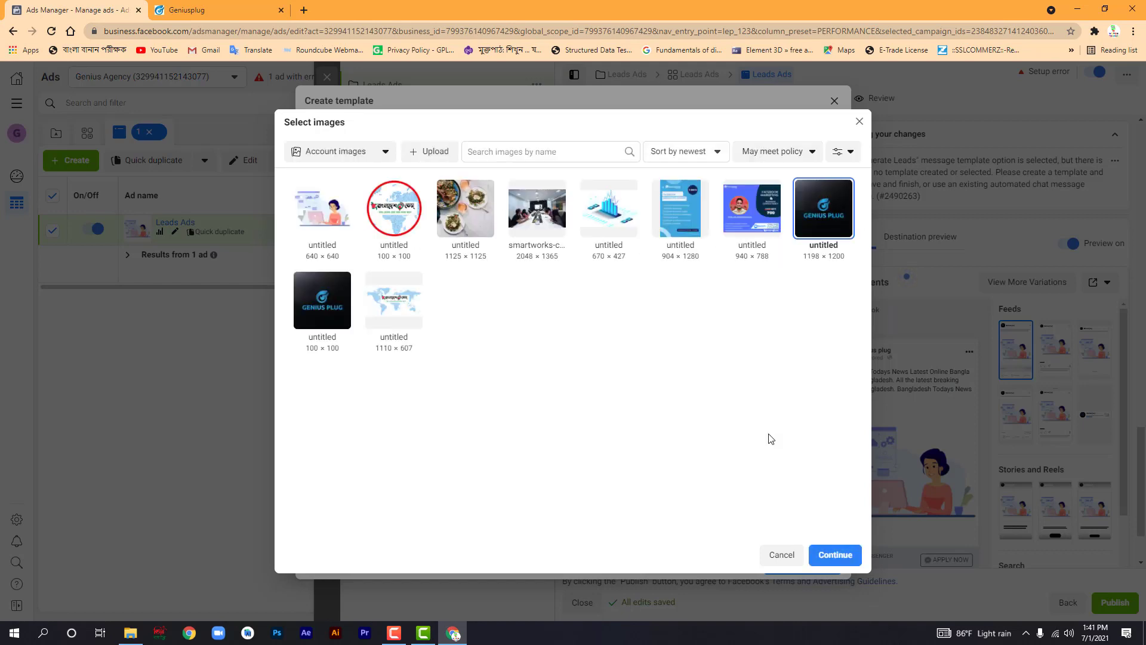
left_click(833, 559)
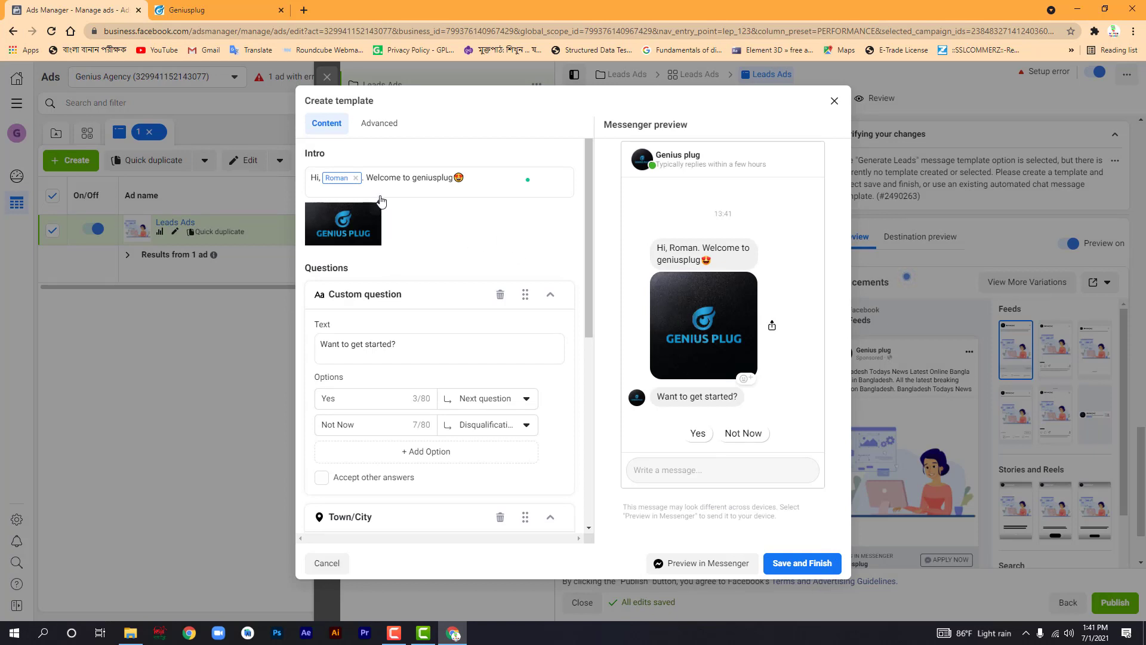
- Replace the default custom and Town/City questions with a Full name question
scroll(406, 300, "down", 2)
scroll(418, 300, "up", 1)
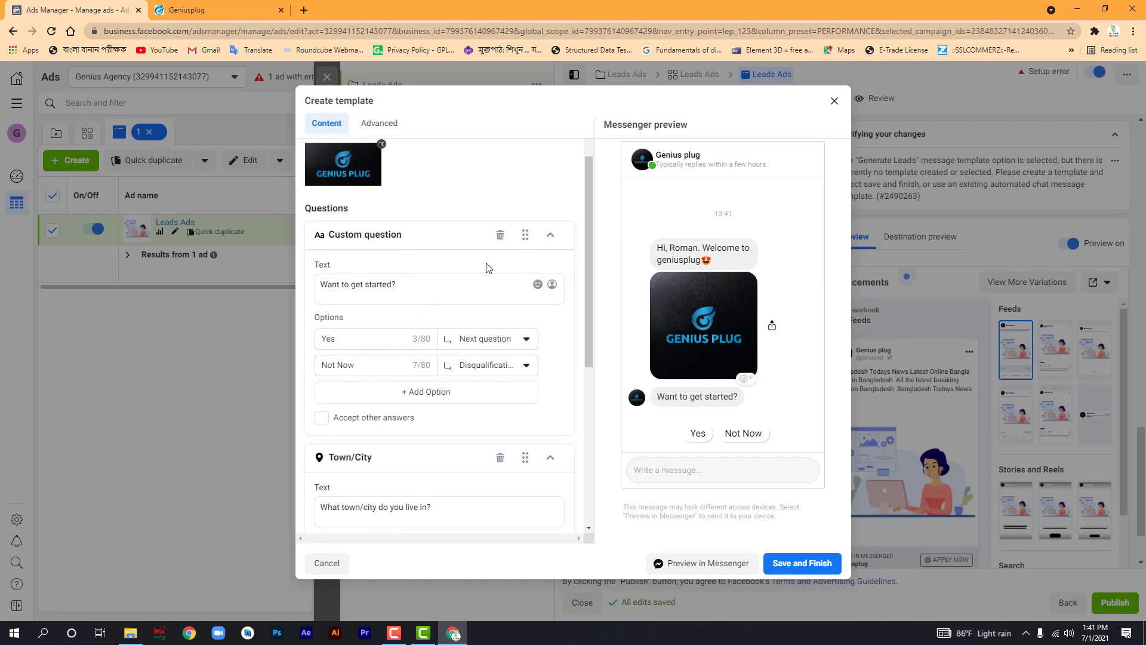
left_click(501, 233)
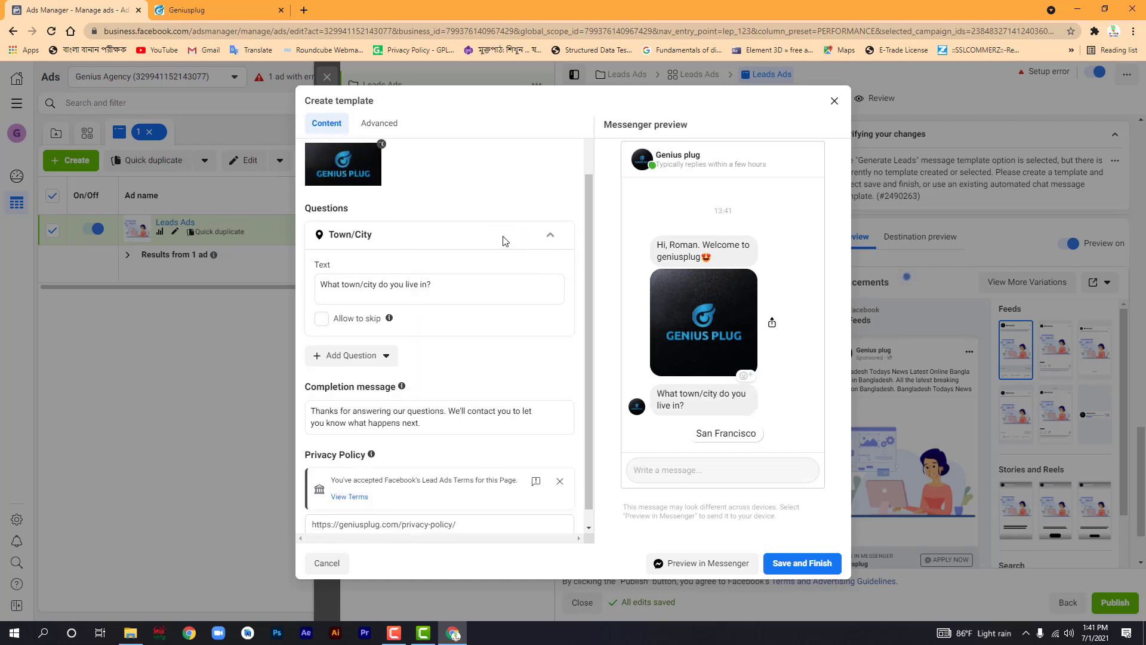
left_click(384, 357)
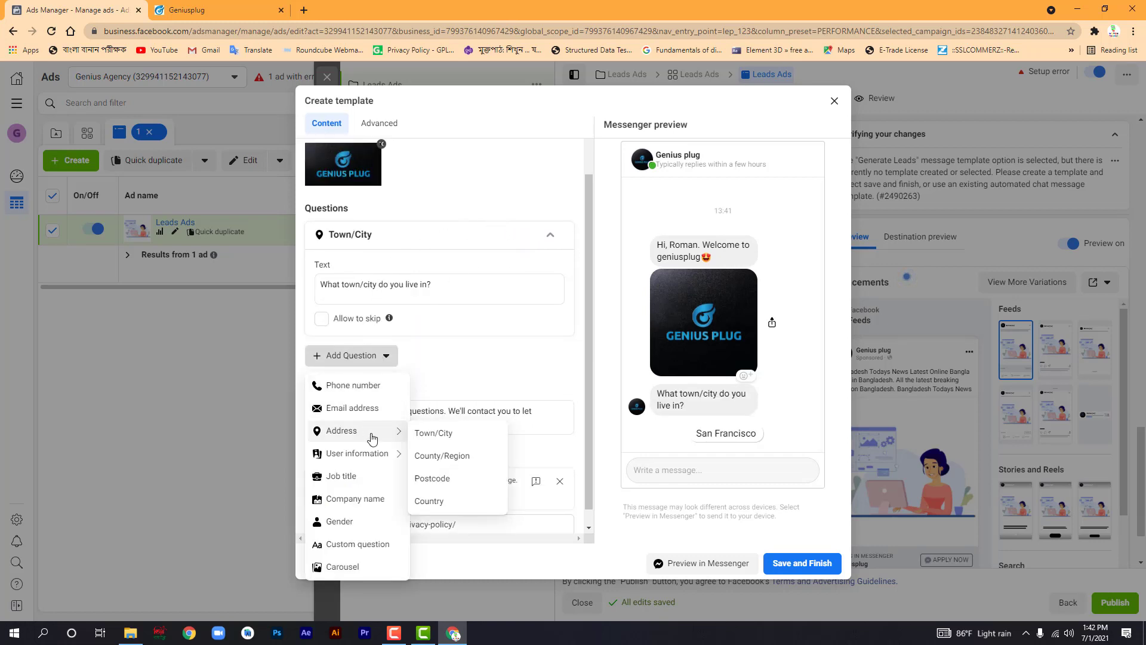
mouse_move(373, 459)
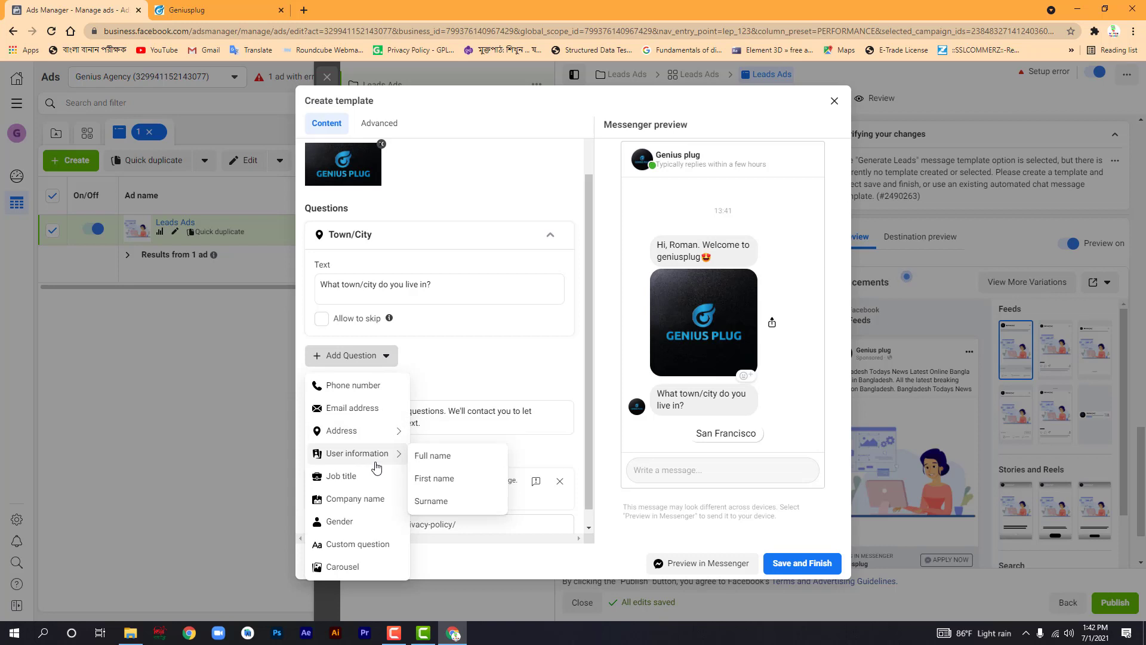
left_click(438, 460)
left_click(501, 238)
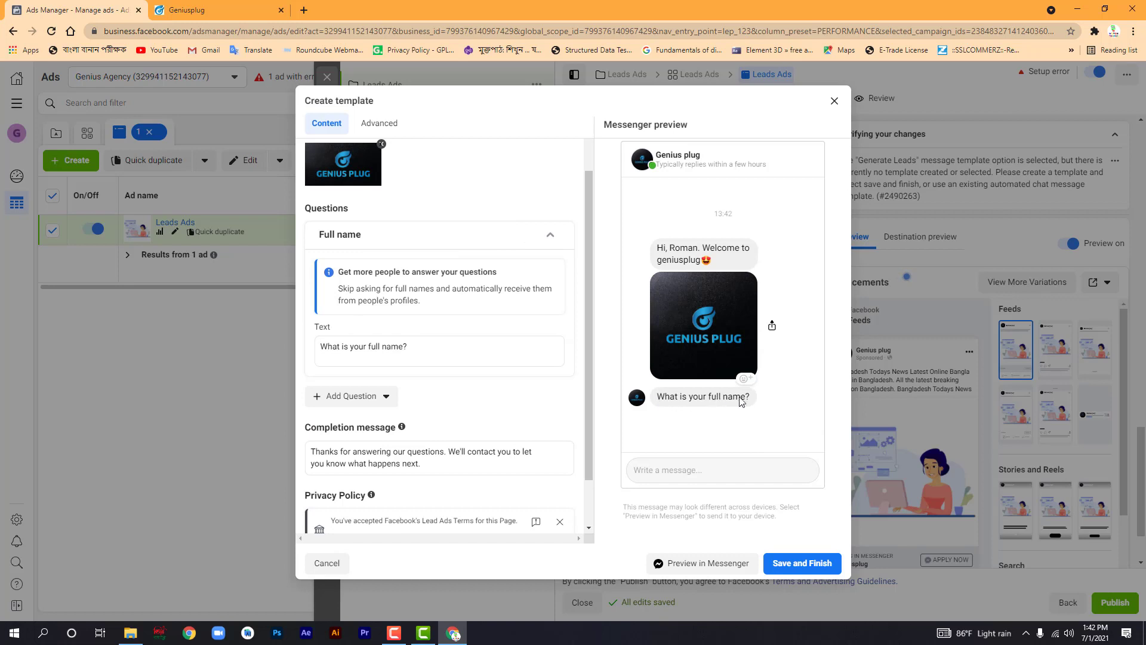
- Add a Phone number question and an Email address question below the Full name question
left_click(370, 396)
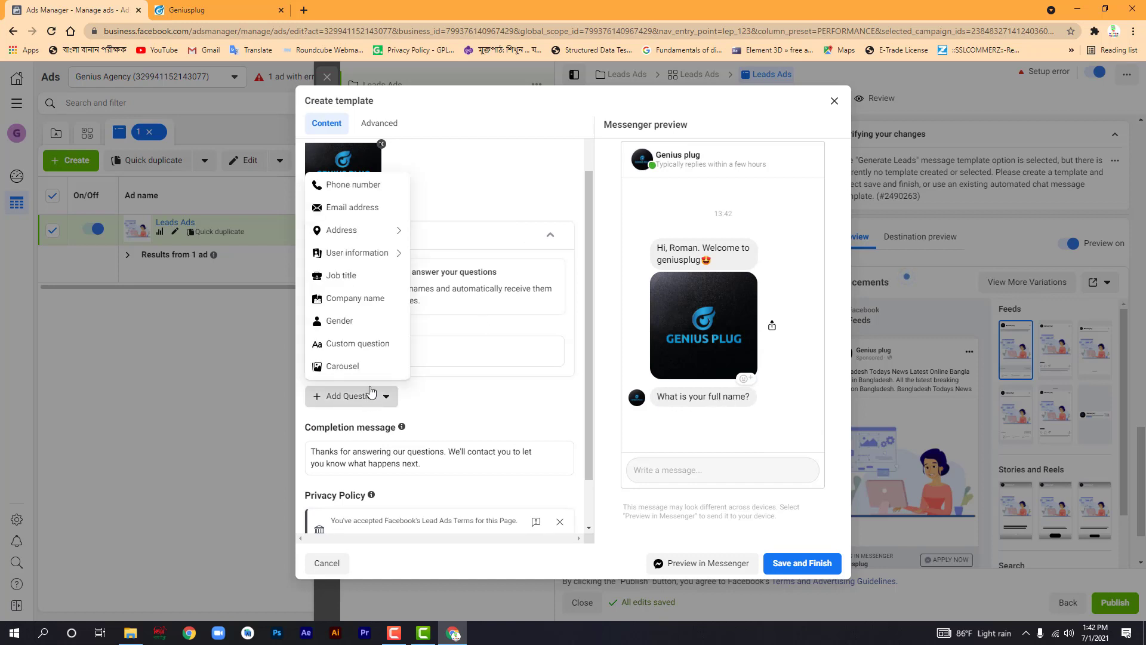
left_click(370, 189)
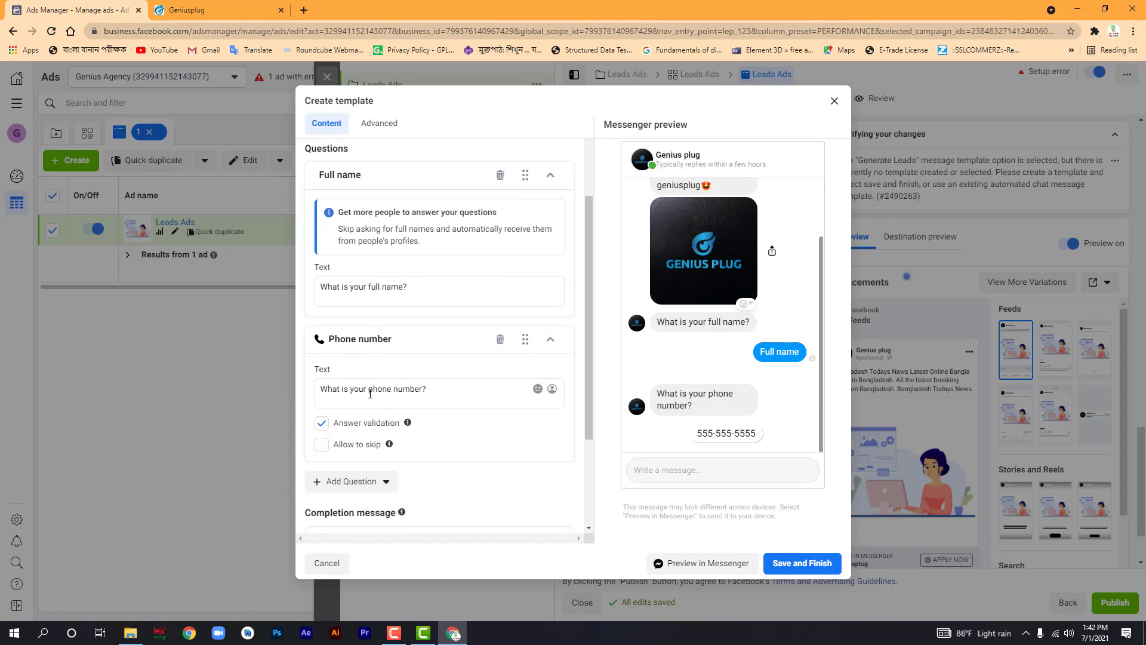
left_click_drag(425, 389, 320, 389)
left_click(428, 387)
scroll(341, 418, "down", 2)
left_click(365, 363)
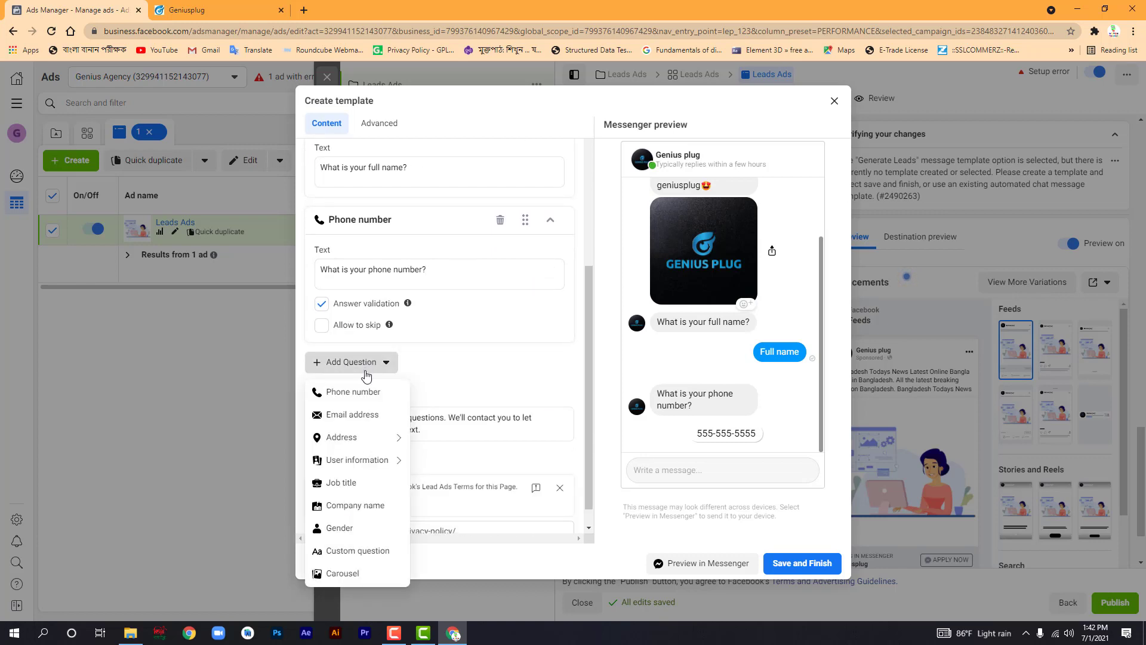
left_click(363, 417)
- Add a second Email address question to the template
scroll(382, 376, "down", 1)
left_click(366, 343)
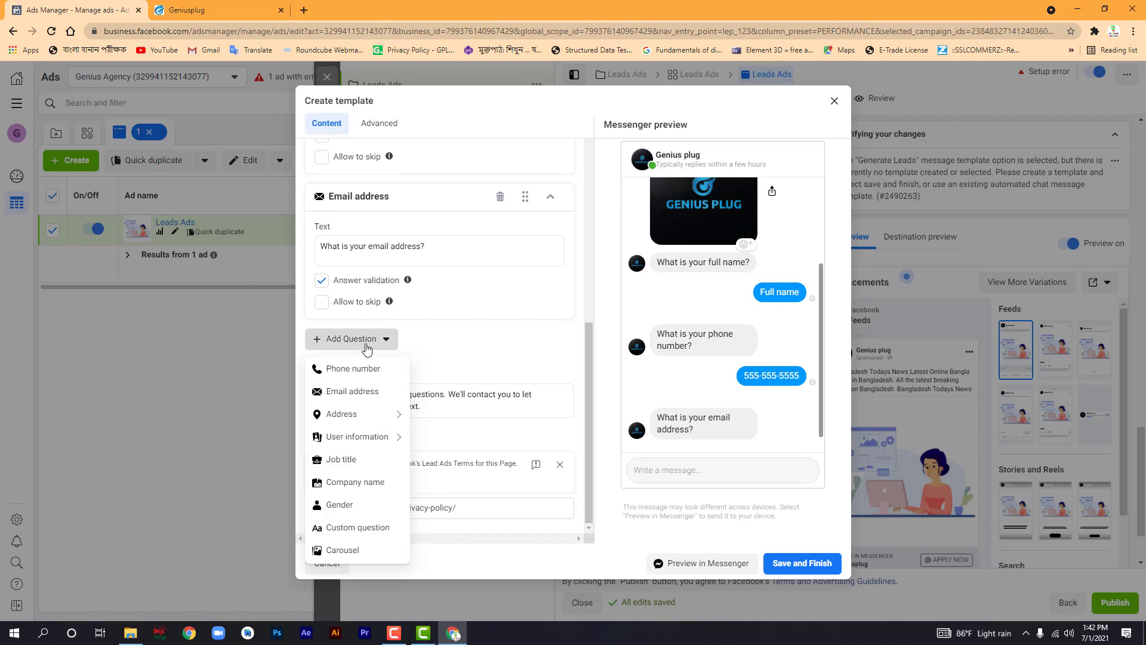
left_click(368, 393)
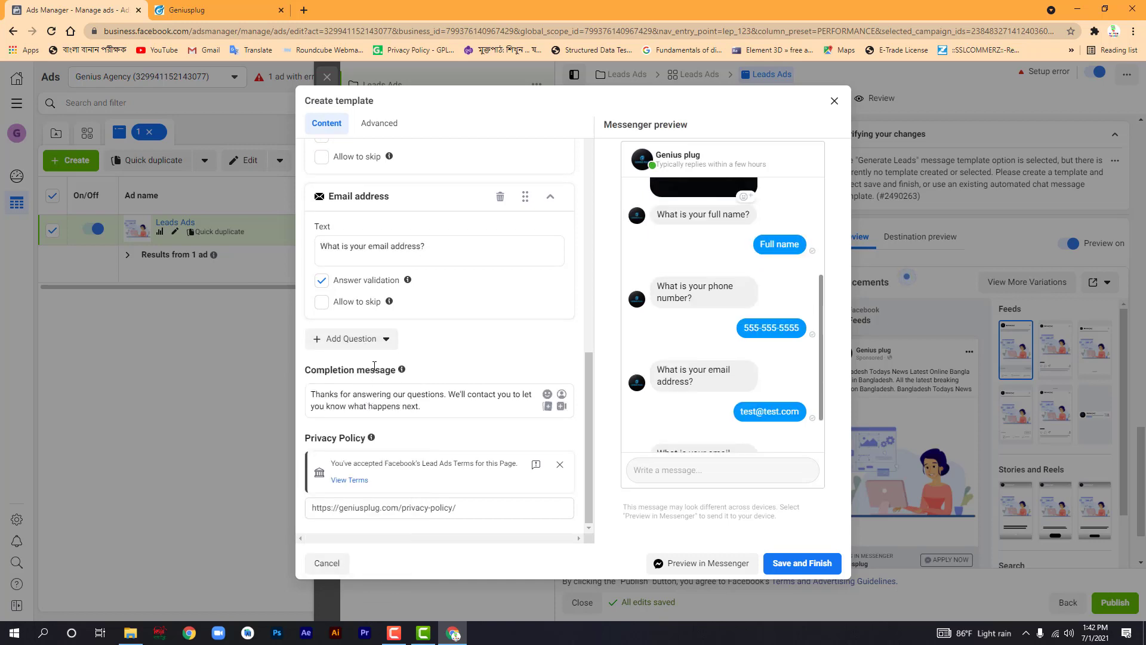
- Add a Town/City address question at the end of the question list
left_click(376, 345)
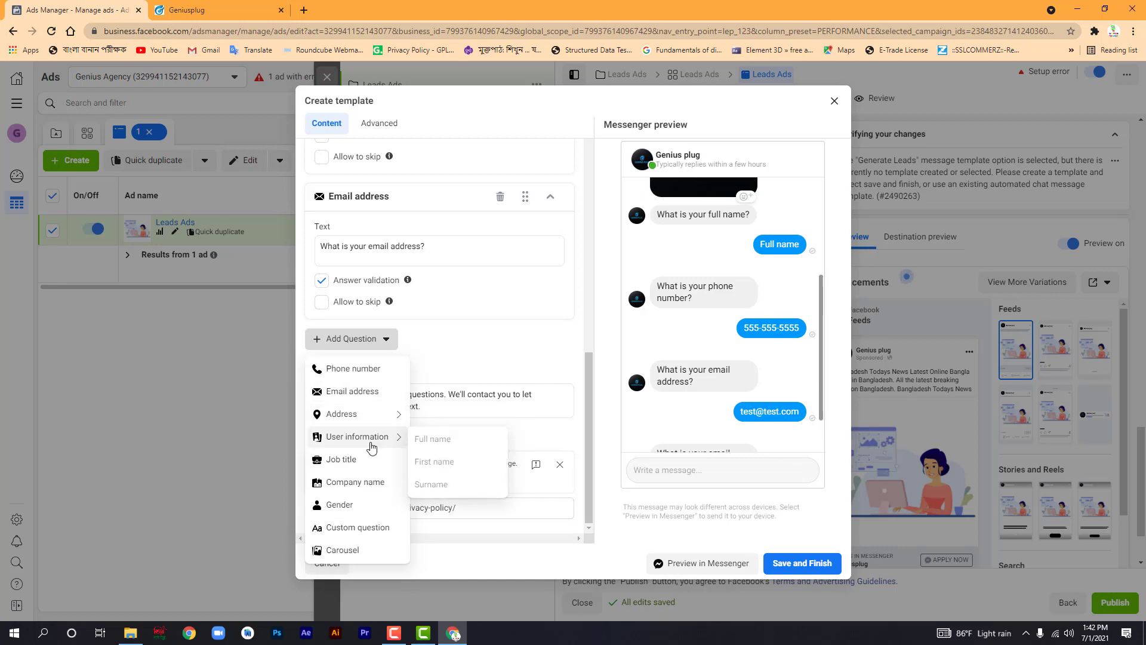
mouse_move(389, 416)
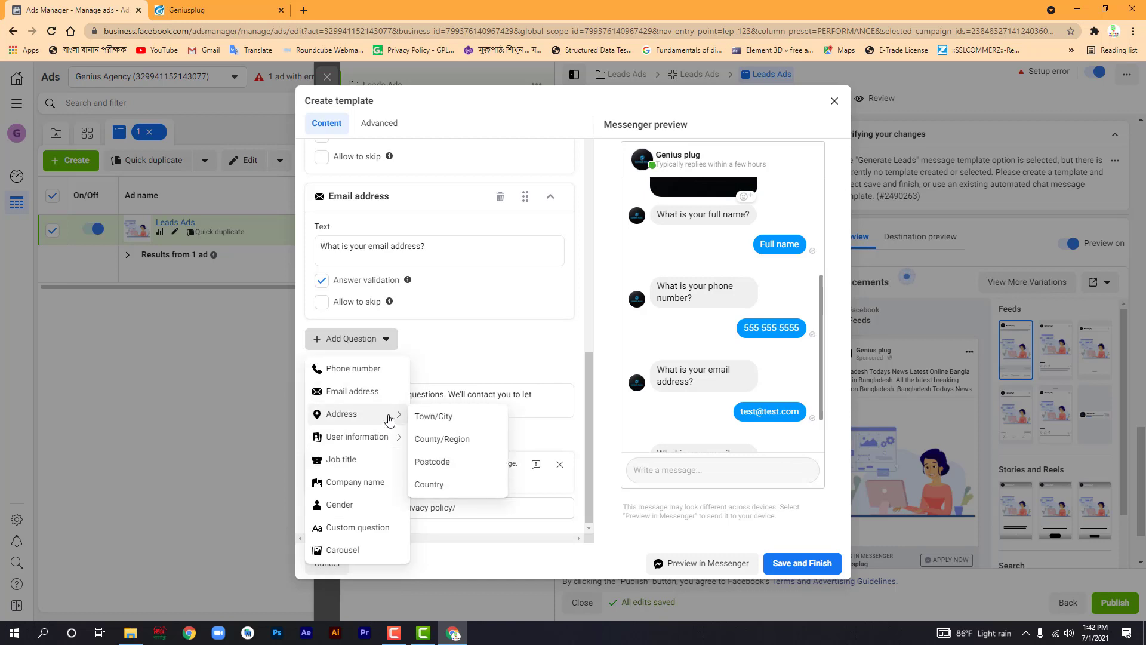
left_click(430, 420)
- Delete the duplicate Email address question and review the remaining questions
scroll(476, 359, "up", 5)
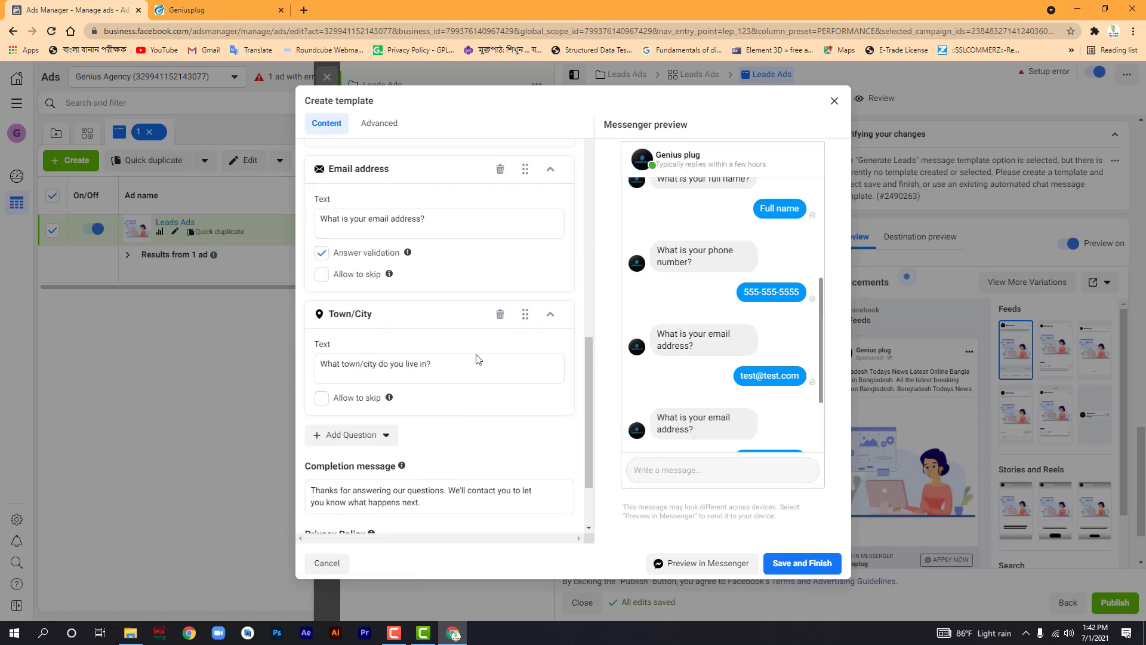
scroll(476, 358, "up", 2)
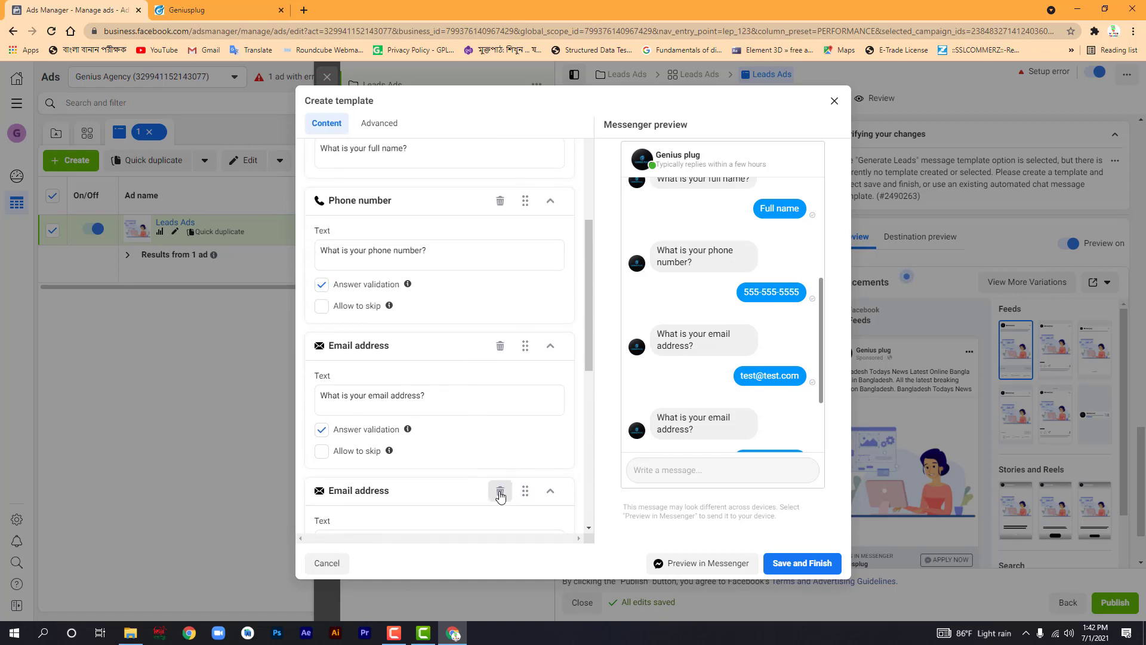
left_click(500, 491)
scroll(478, 385, "up", 3)
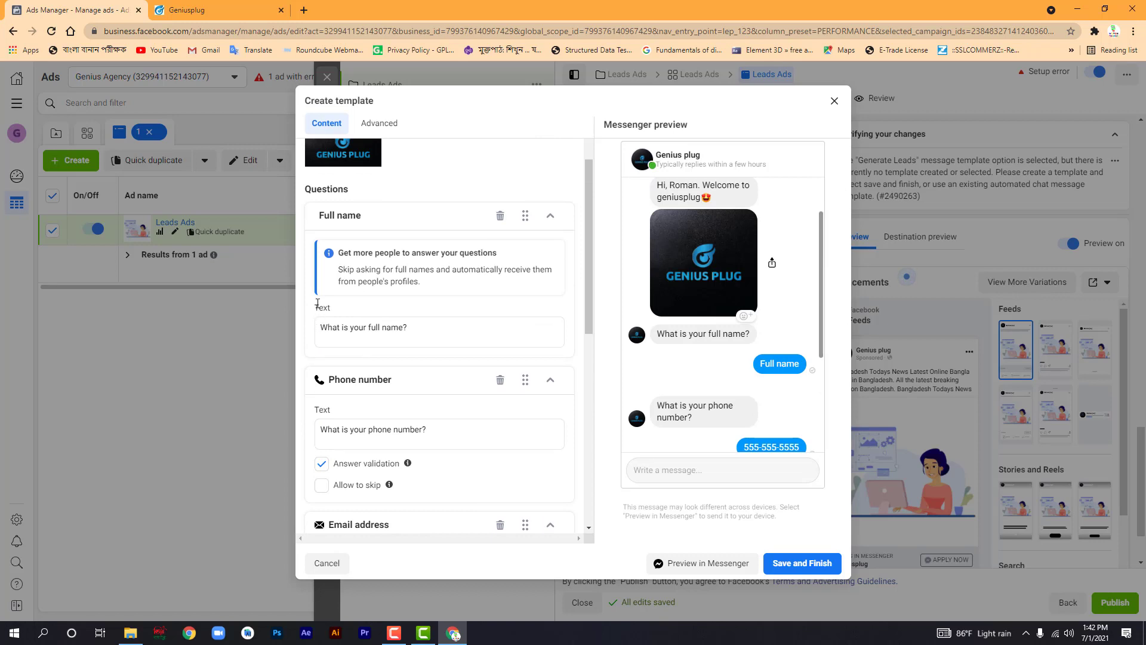
scroll(418, 358, "down", 2)
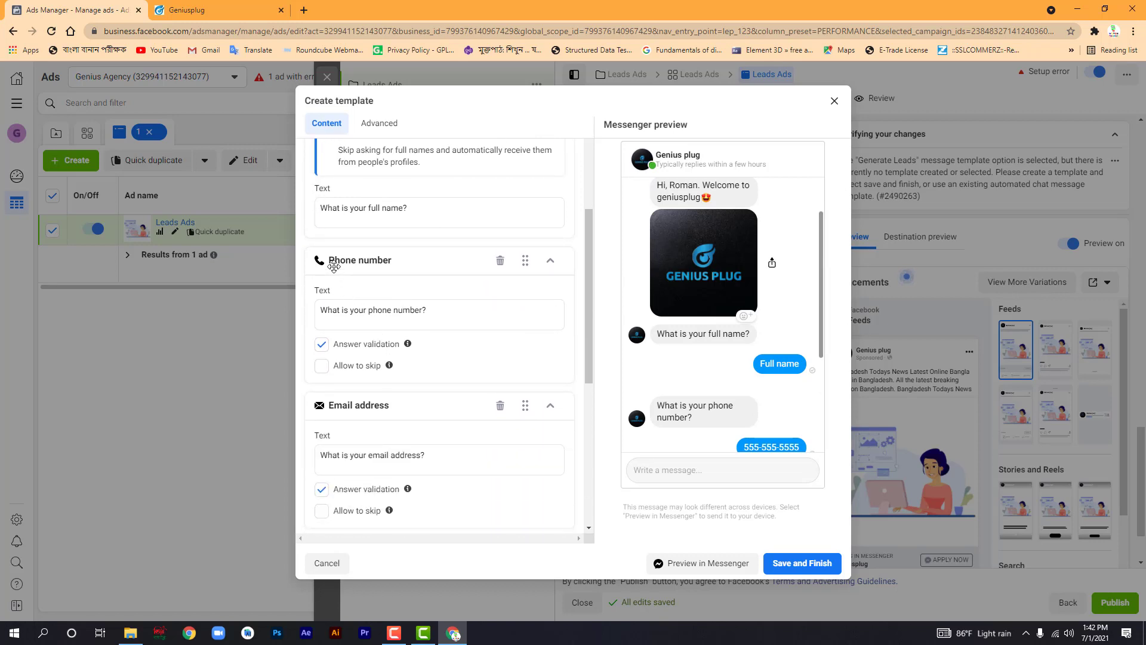
scroll(420, 266, "down", 1)
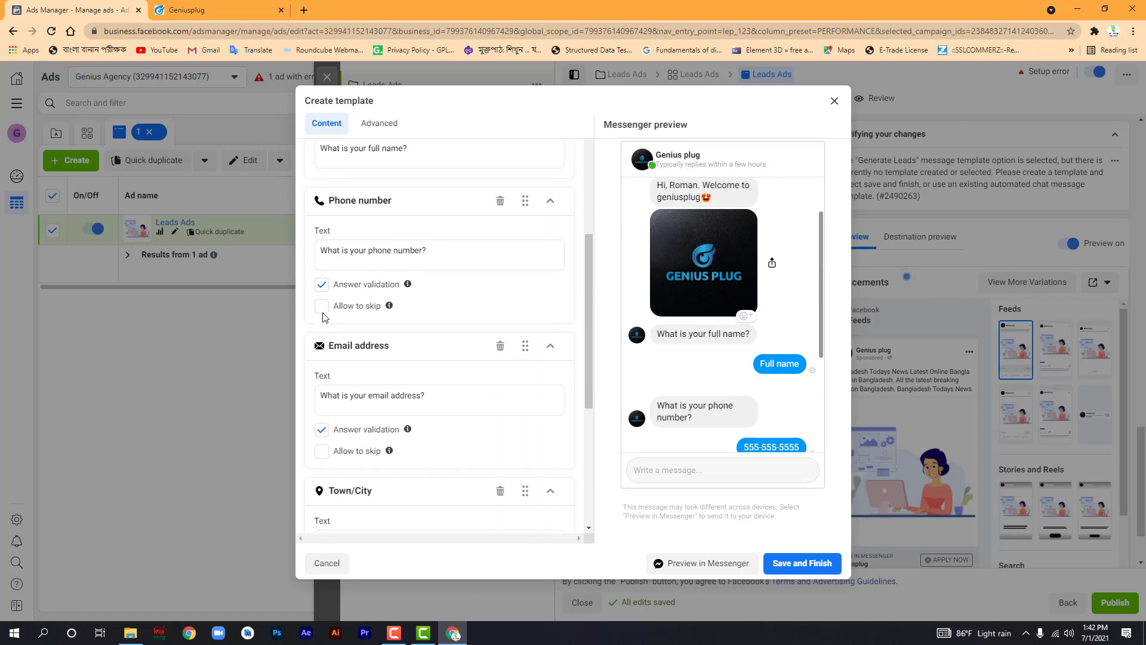
- Check the template's completion message and privacy policy link, and dismiss the Lead Ads Terms notice
scroll(380, 382, "down", 3)
scroll(383, 352, "down", 2)
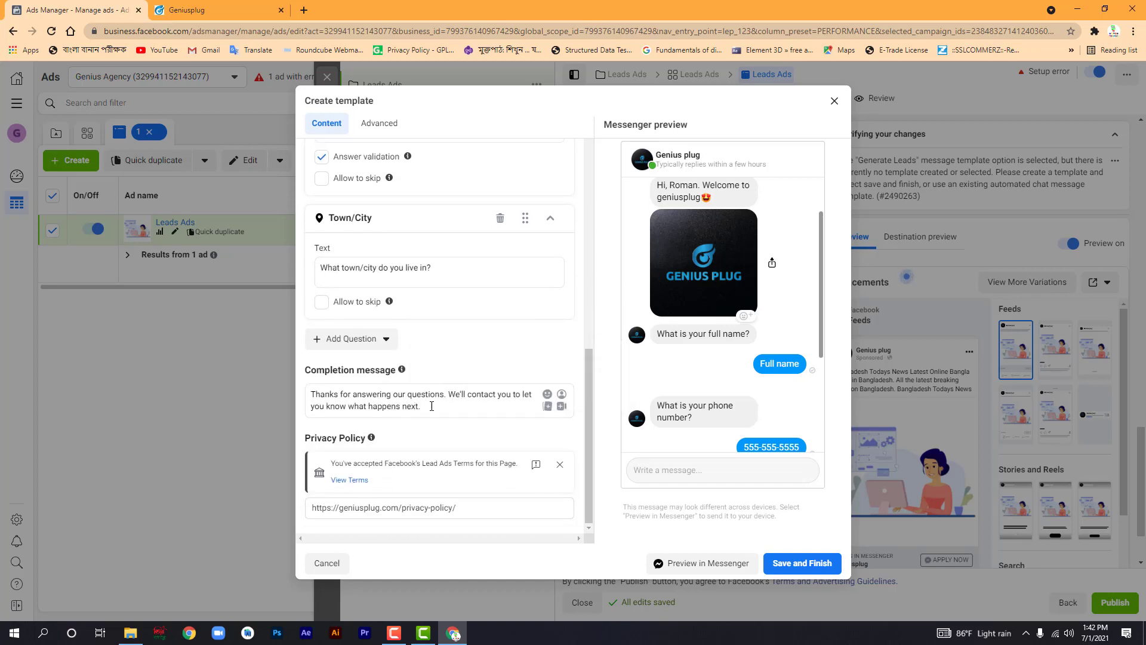
left_click_drag(432, 406, 311, 394)
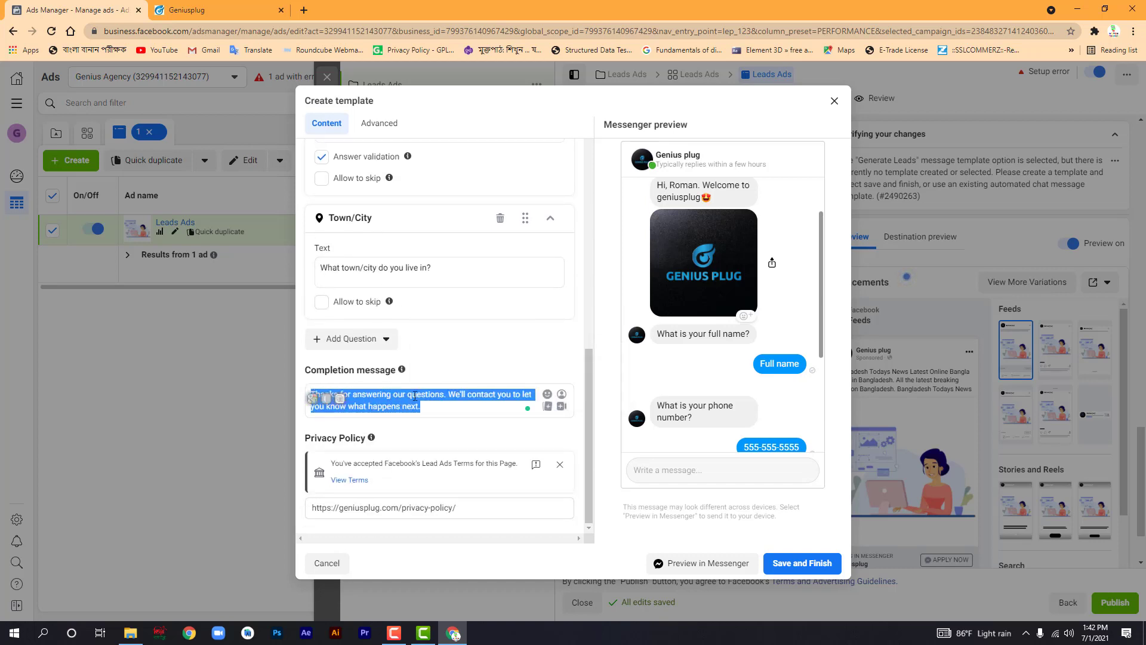
left_click(457, 407)
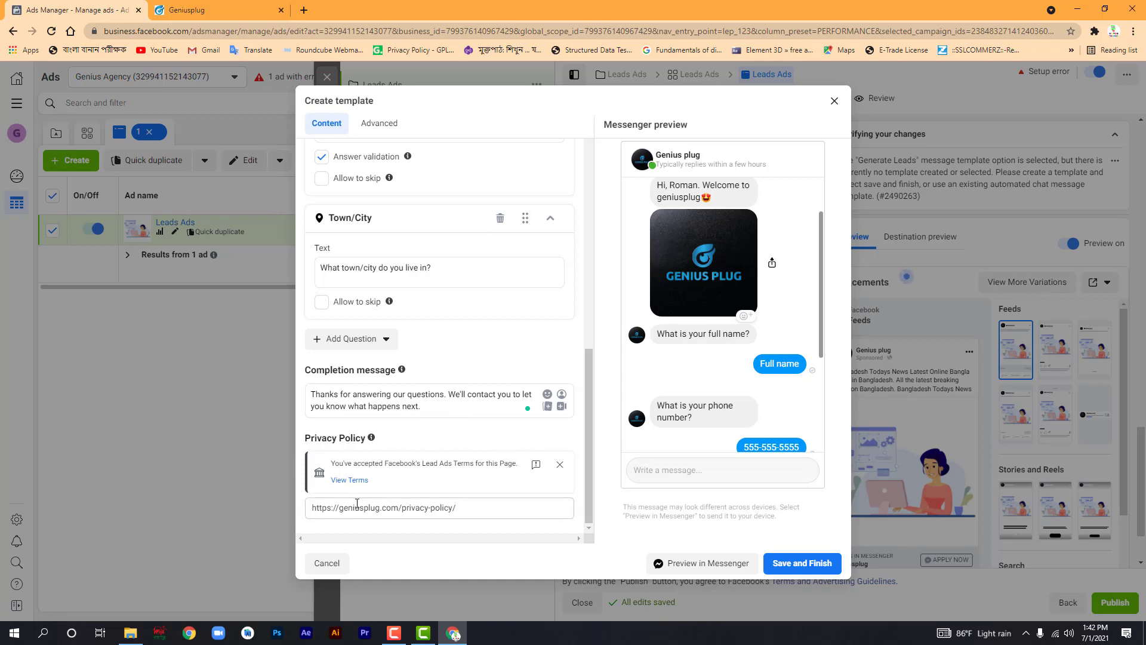
left_click_drag(475, 509, 311, 509)
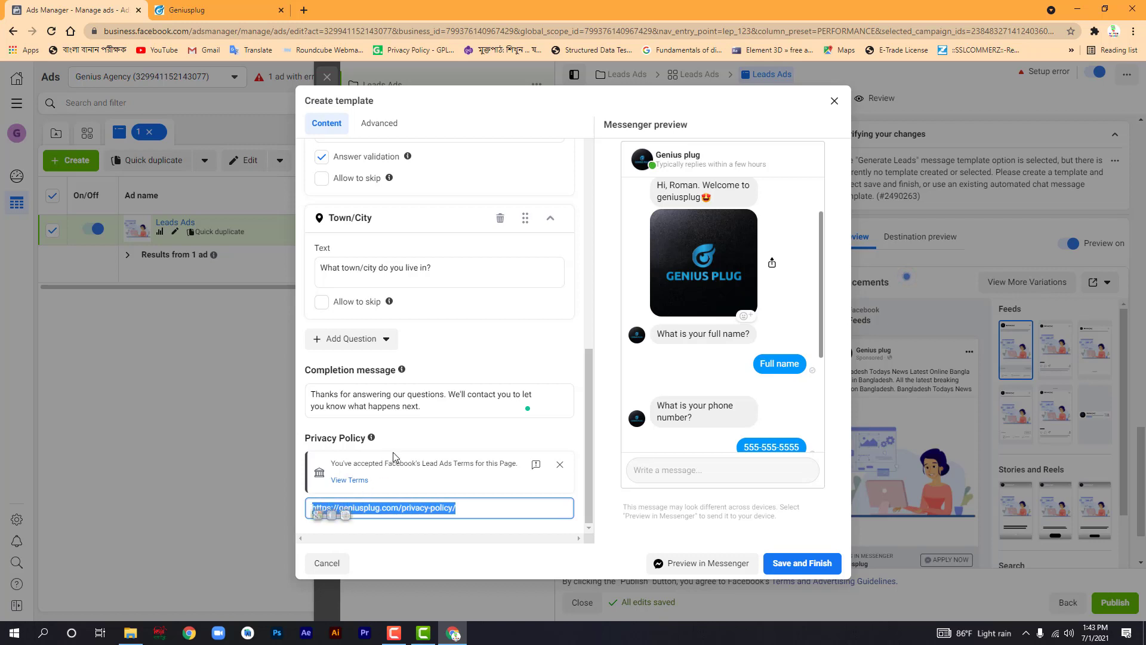
left_click(561, 467)
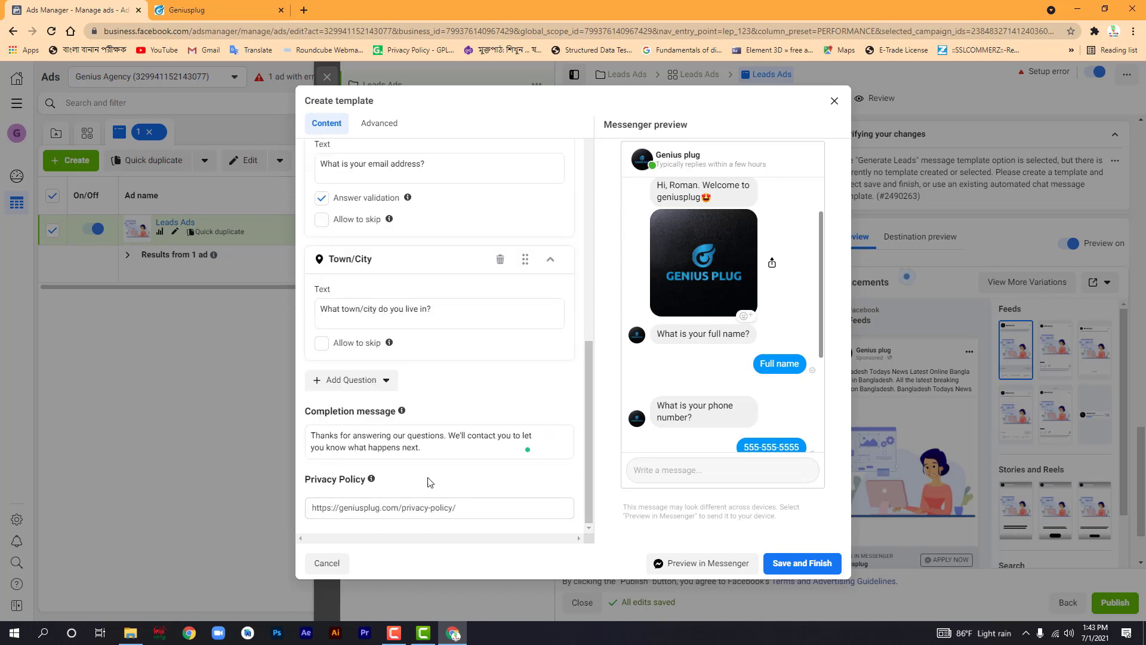
- Read the privacy policy hint and review the whole chat template alongside its Messenger preview
mouse_move(363, 480)
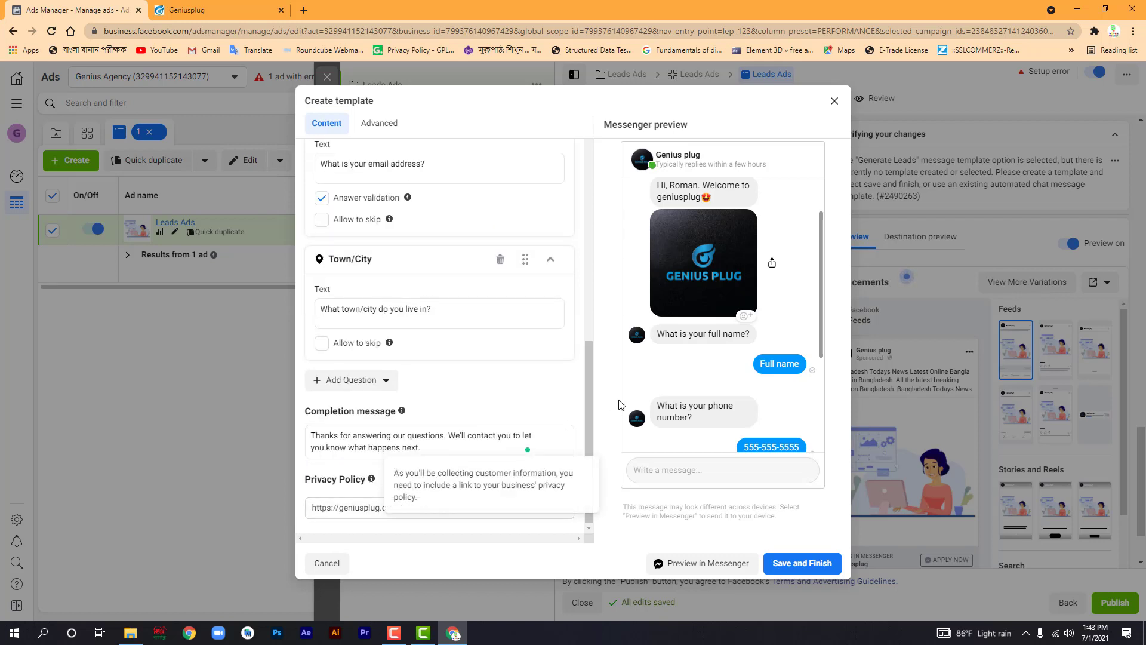
scroll(705, 330, "down", 1)
scroll(705, 330, "down", 2)
scroll(705, 331, "up", 4)
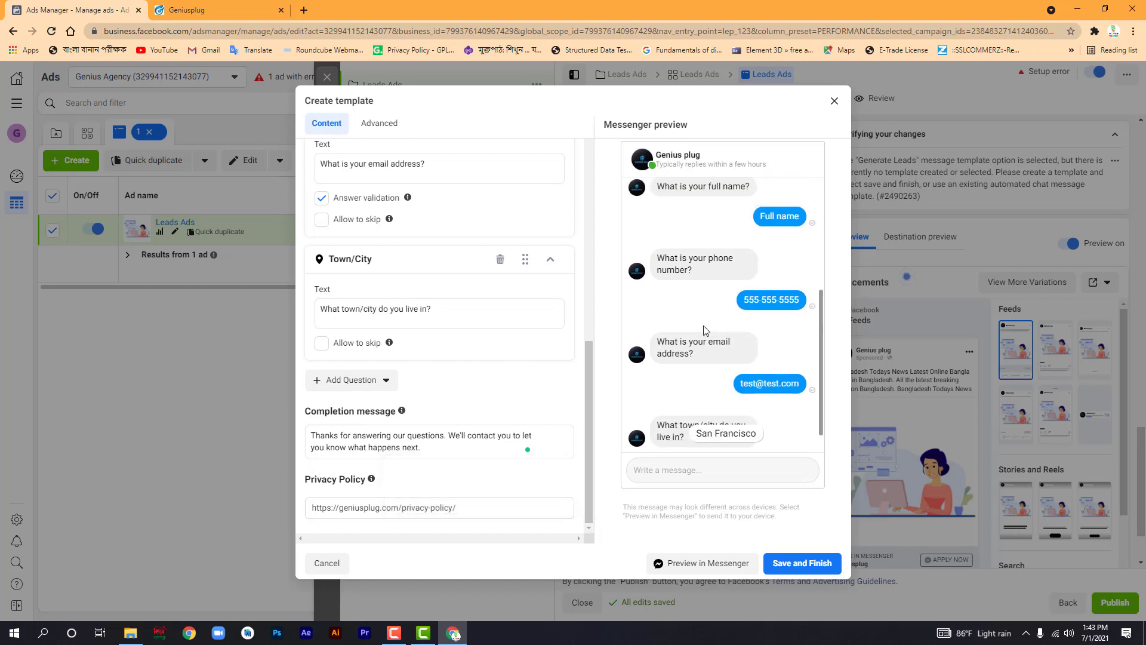
scroll(477, 359, "up", 10)
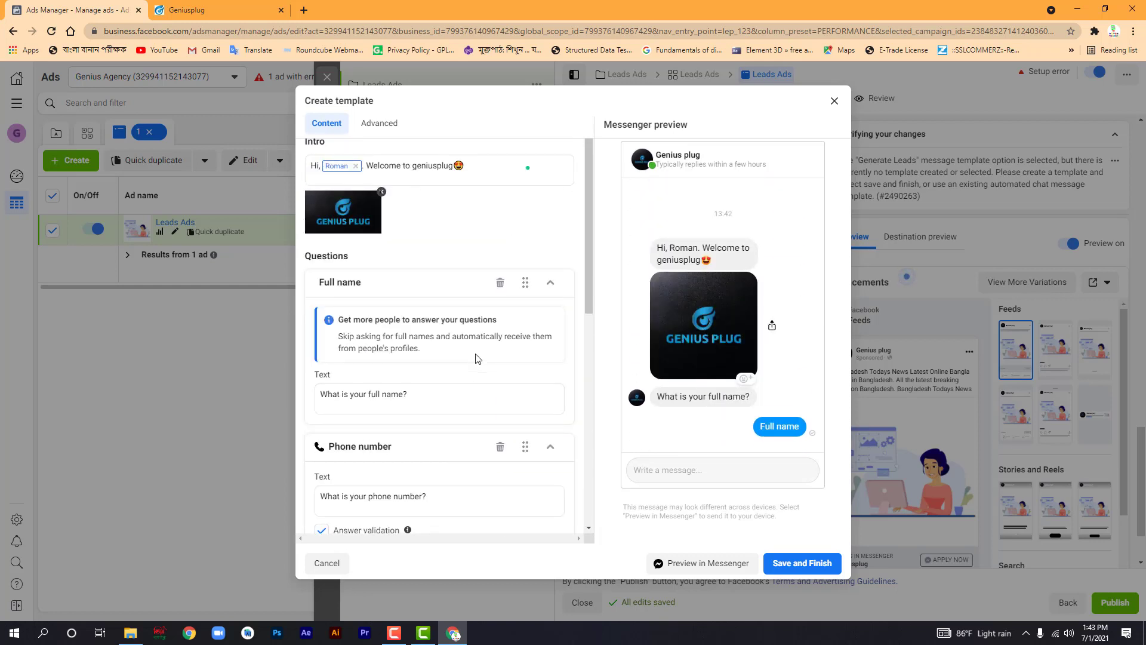
scroll(475, 358, "down", 10)
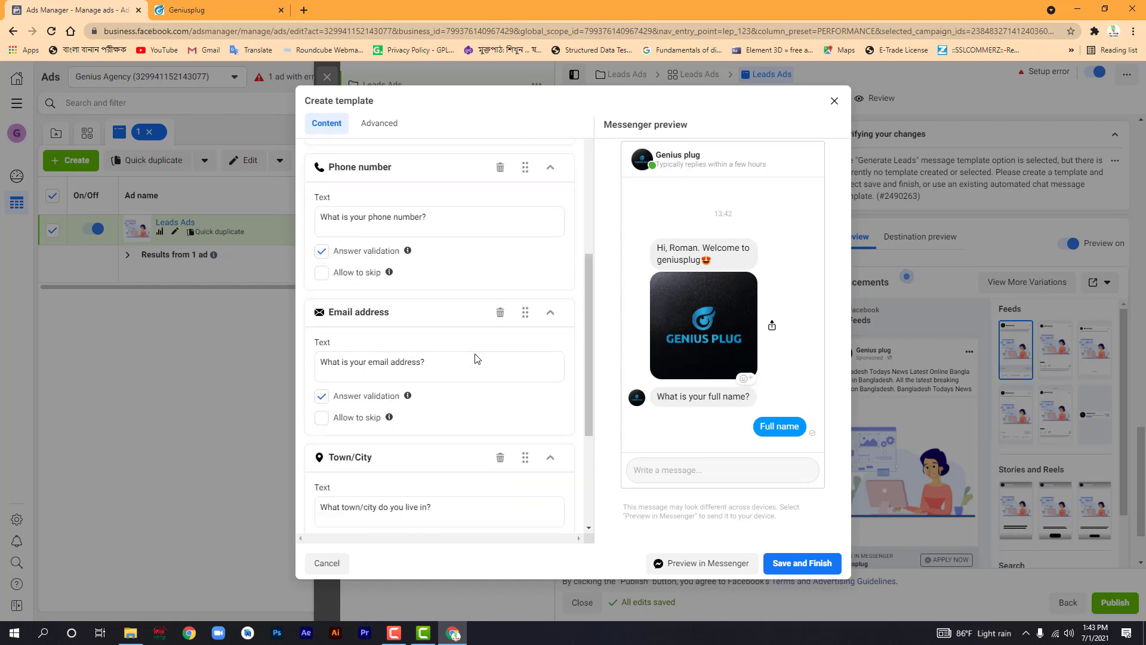
- Send the template preview to Messenger and load facebook.com in a new browser tab beside Ads Manager
left_click(691, 561)
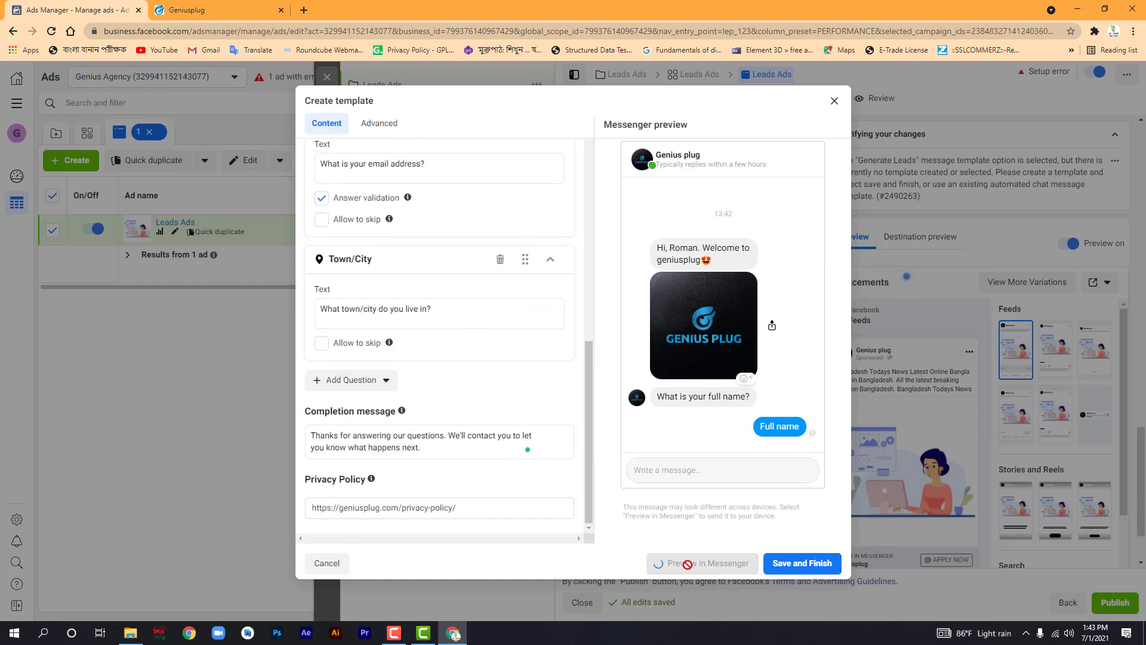
left_click(304, 10)
left_click_drag(313, 10, 168, 7)
type("facebook.com")
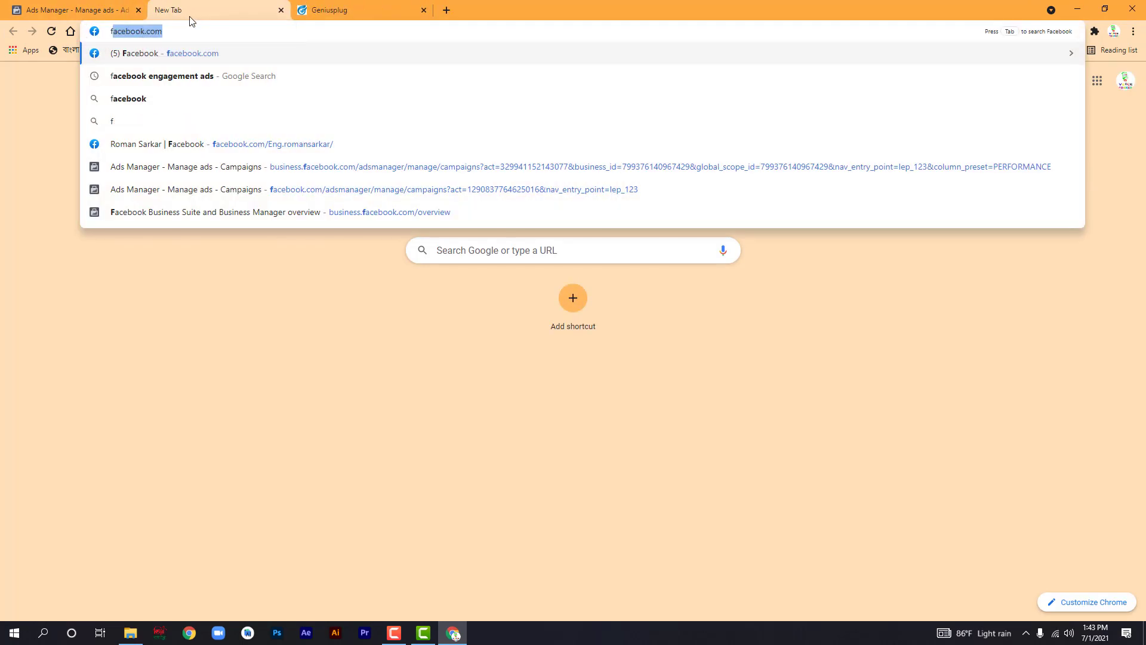
key("Return")
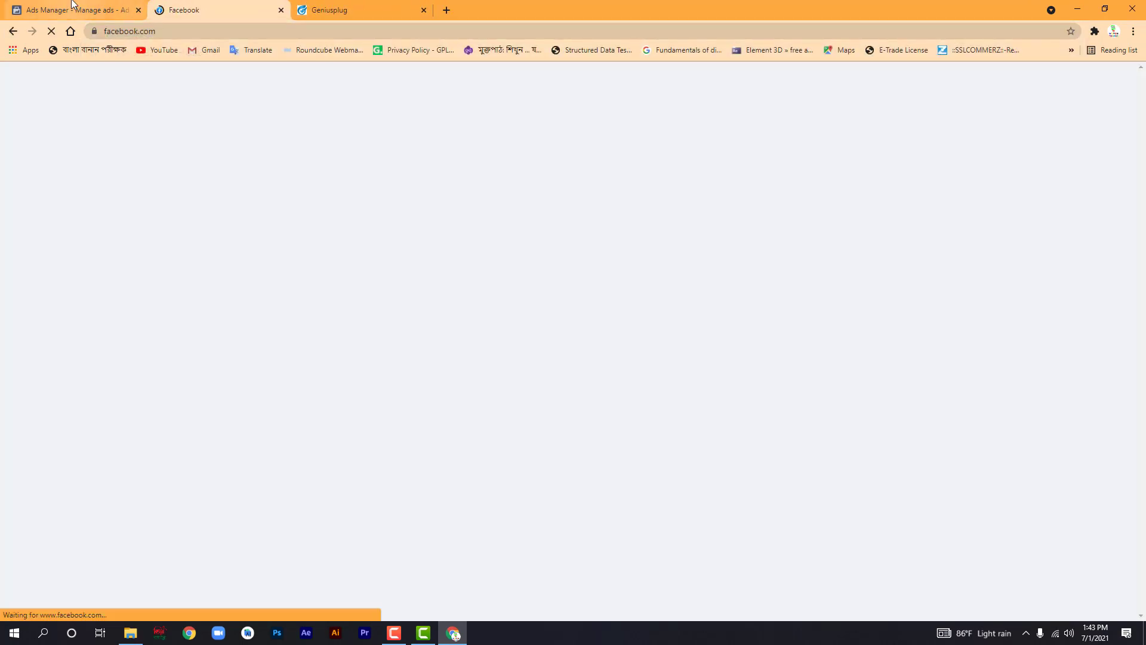
key("ctrl+shift+Tab")
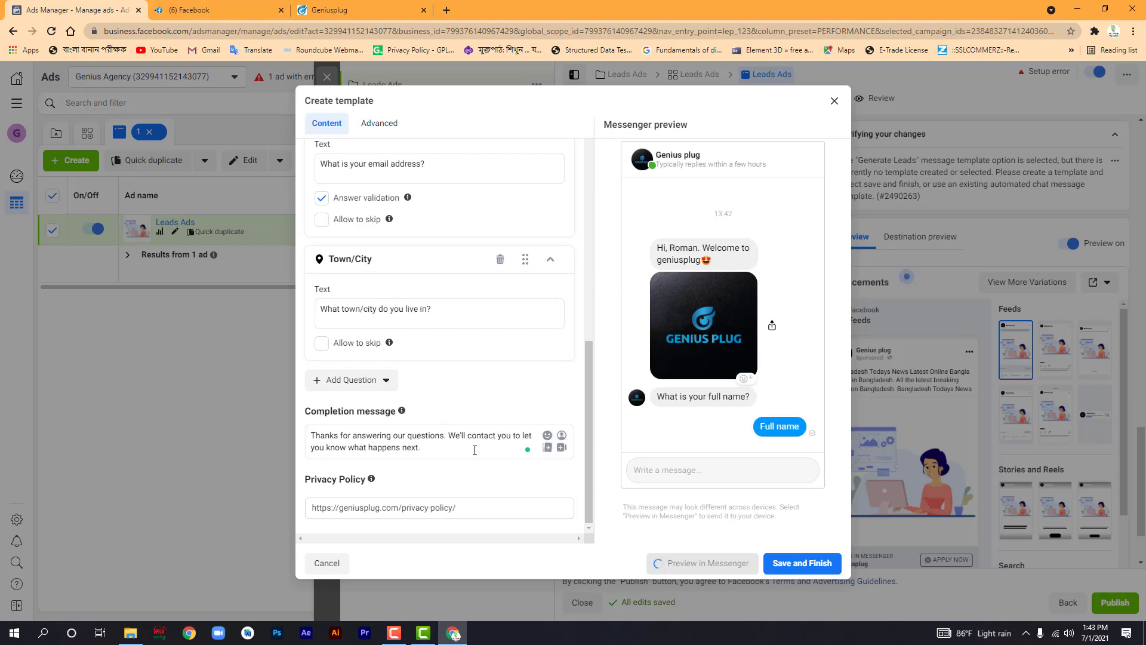
left_click(217, 10)
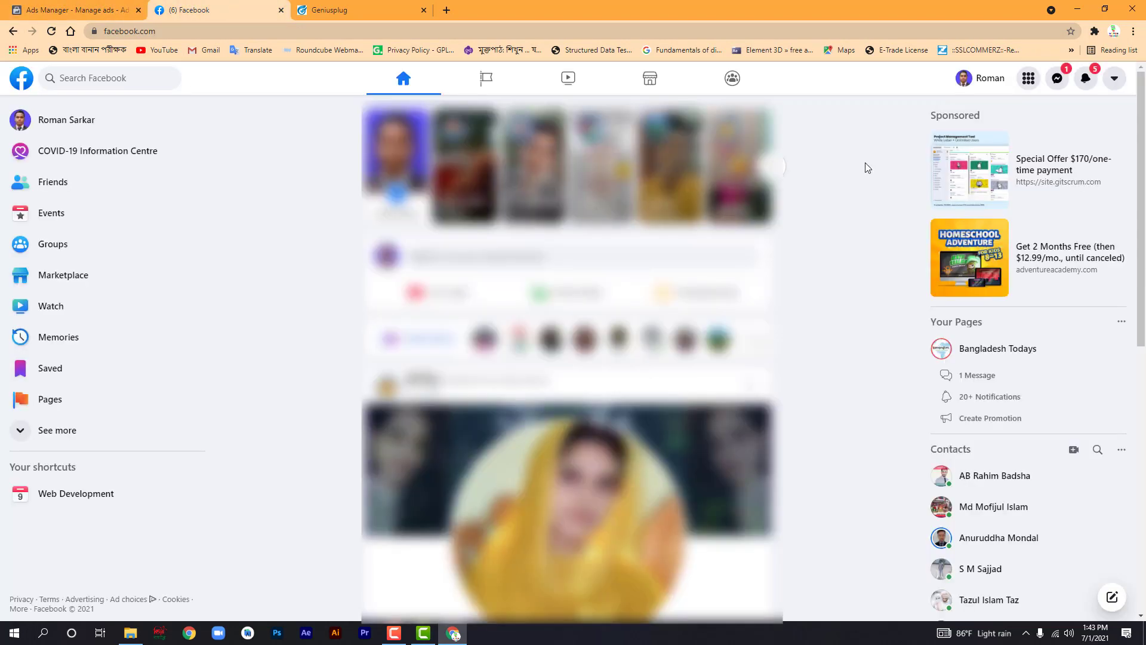
- Open the Genius plug conversation in Messenger and view the automated intro message, image and first question
left_click(1057, 78)
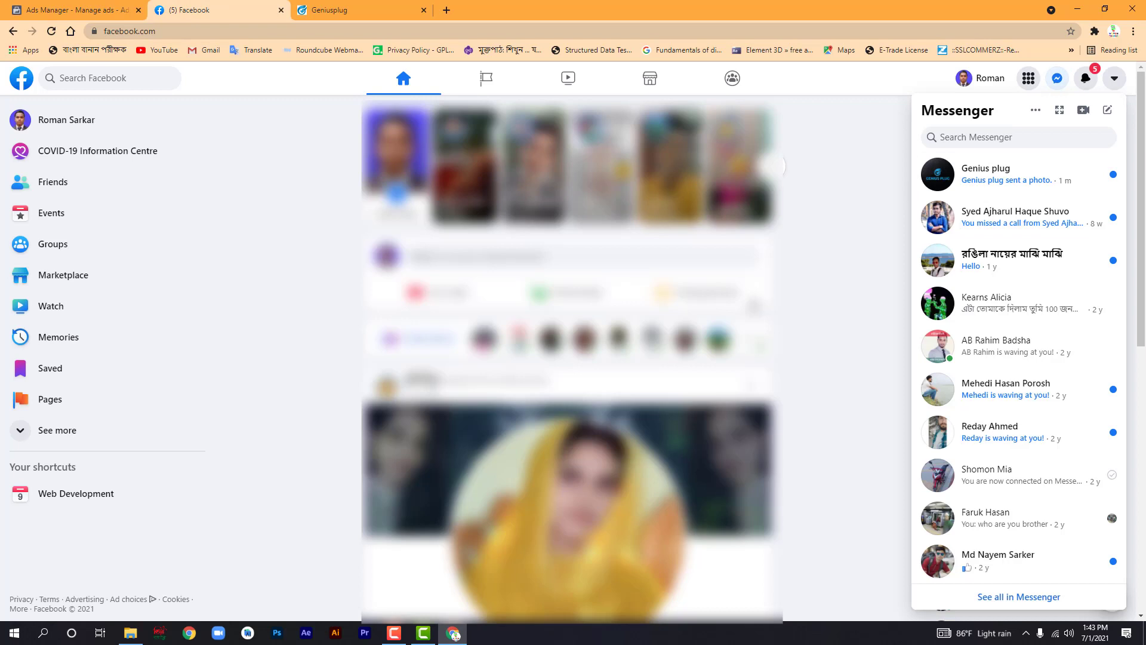
left_click(975, 179)
scroll(567, 478, "down", 6)
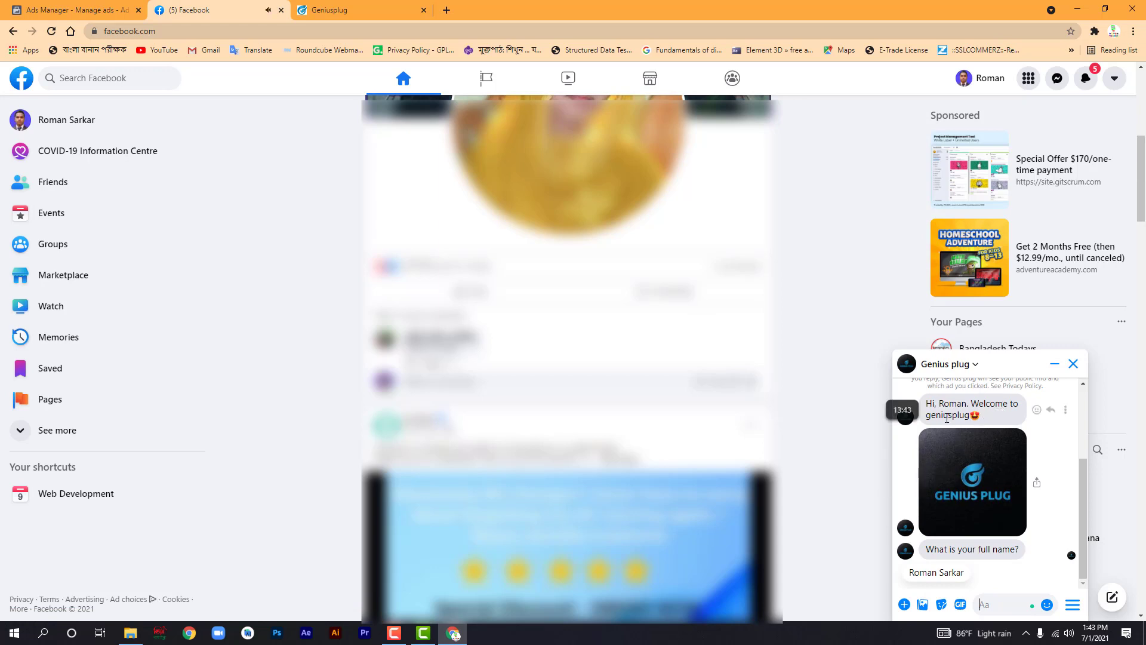
scroll(567, 358, "down", 3)
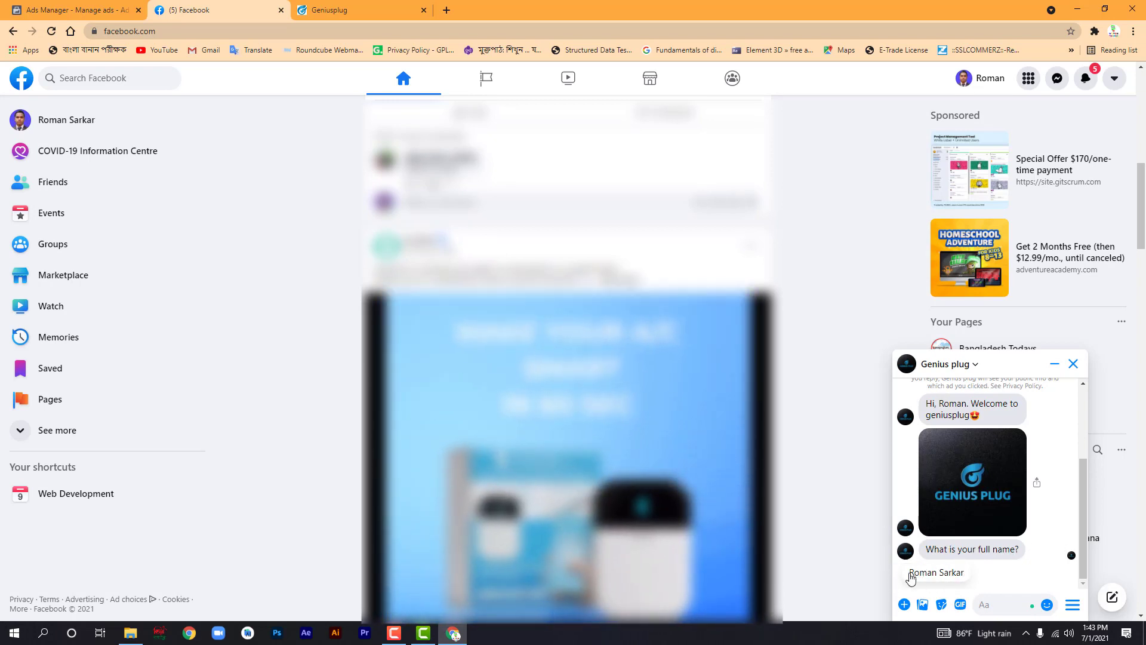
- Answer the full name, phone number, email address and town/city questions with the suggested replies
left_click(928, 575)
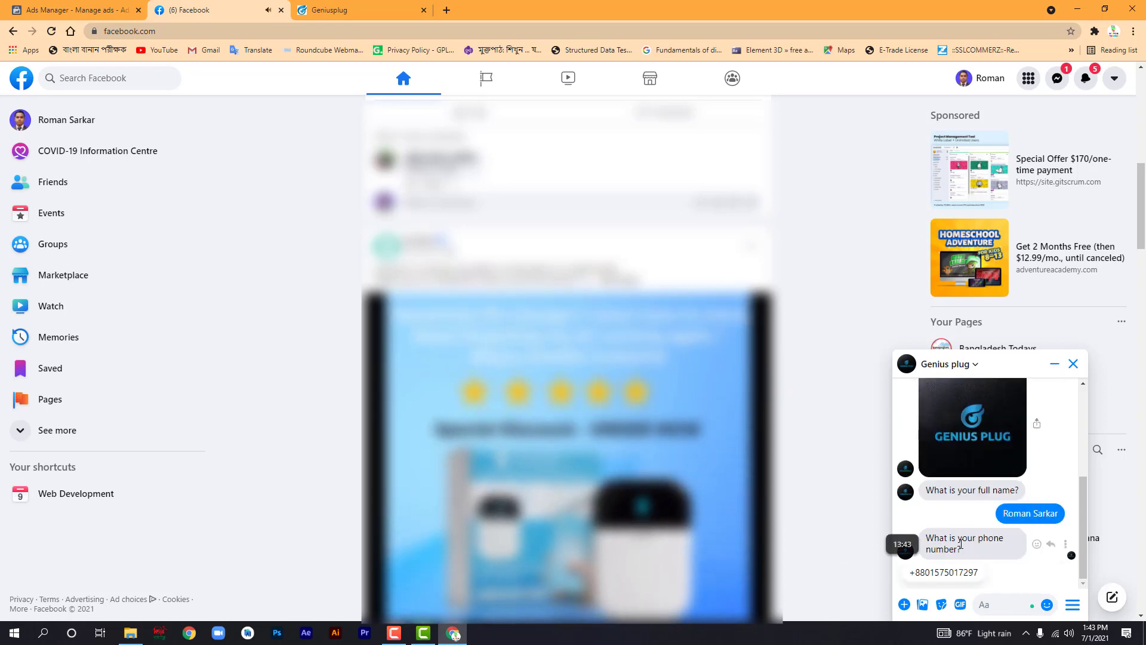
scroll(799, 546, "down", 1)
scroll(799, 546, "down", 8)
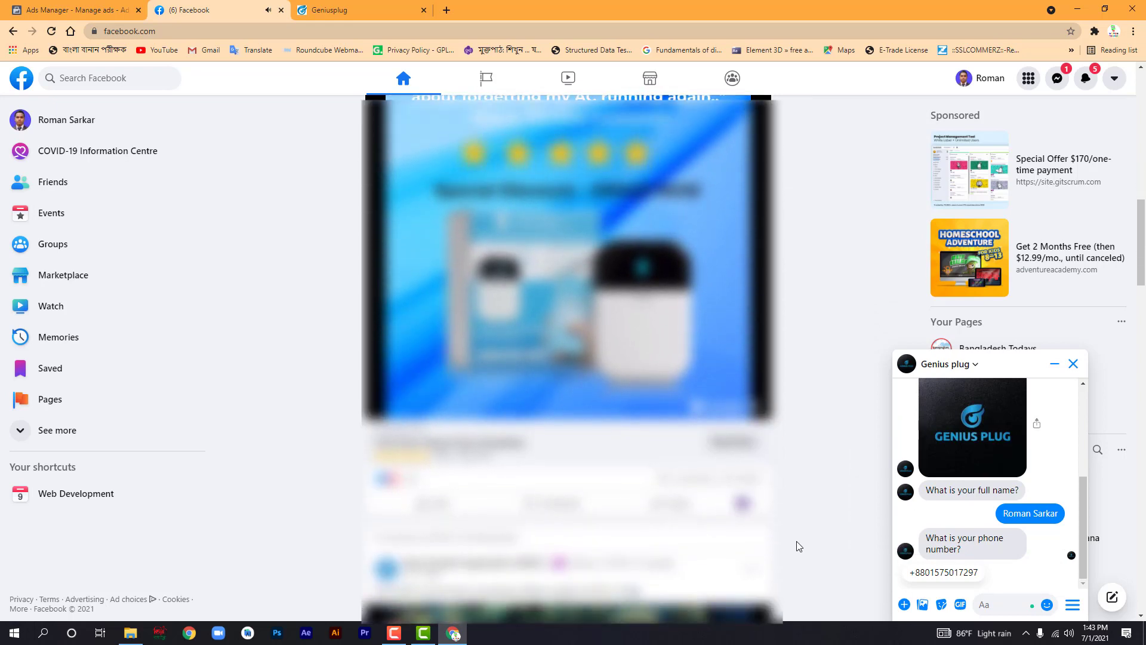
scroll(799, 547, "down", 2)
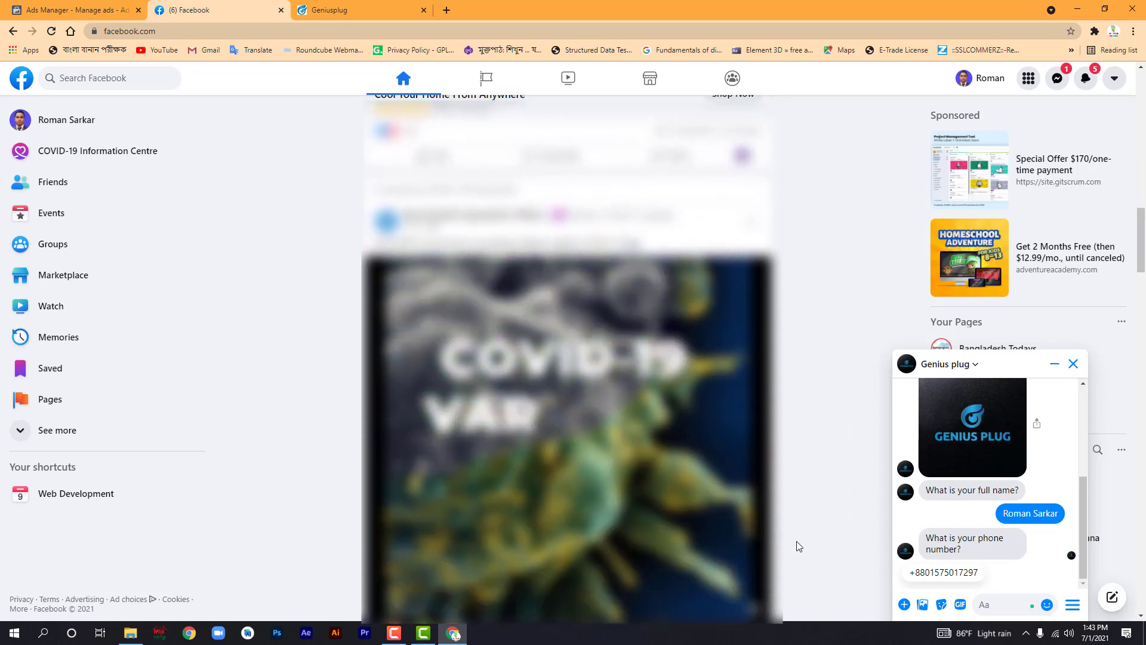
left_click(932, 575)
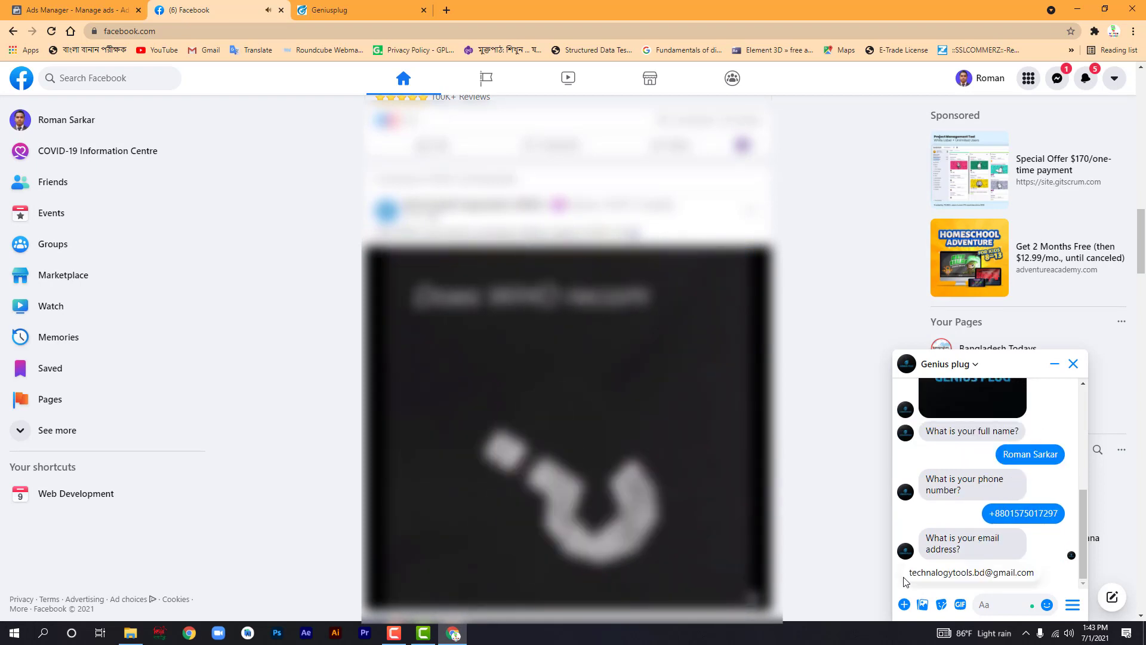
left_click(942, 572)
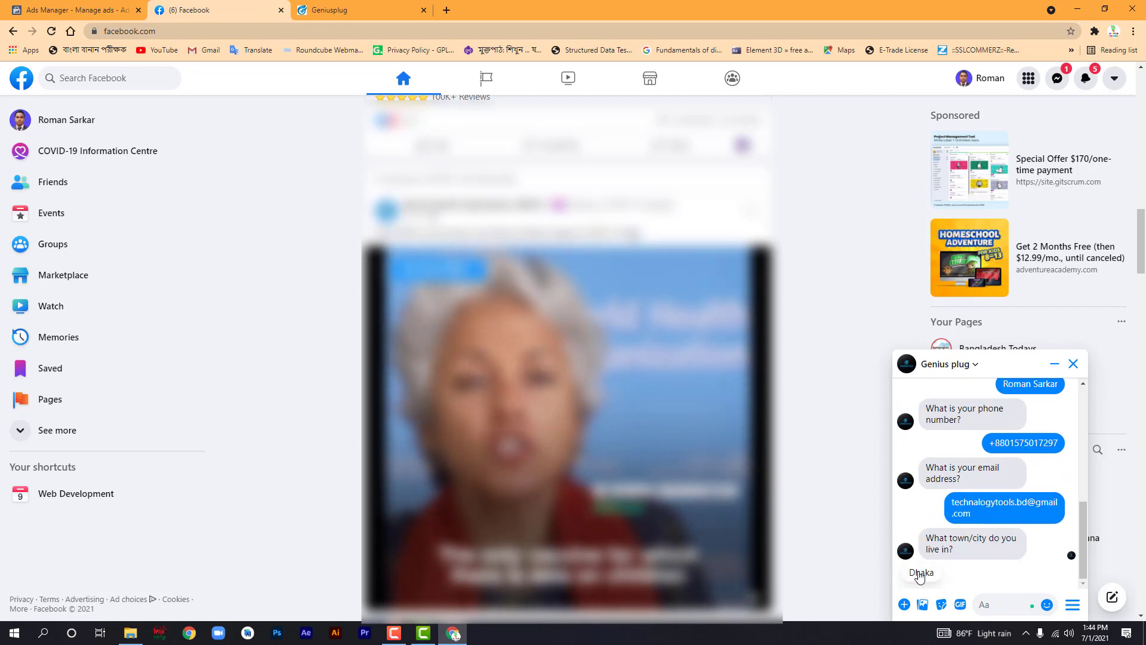
left_click(923, 573)
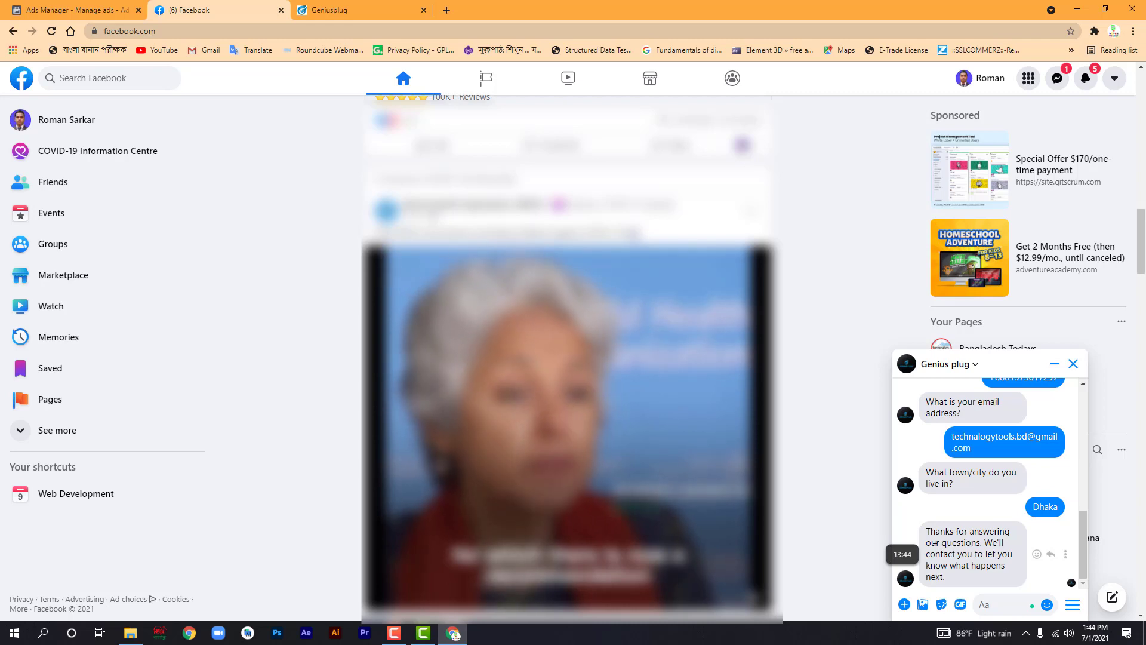
- Review the completed Genius plug test conversation from the welcome message to the closing thank-you message
scroll(976, 510, "up", 1)
scroll(976, 511, "up", 5)
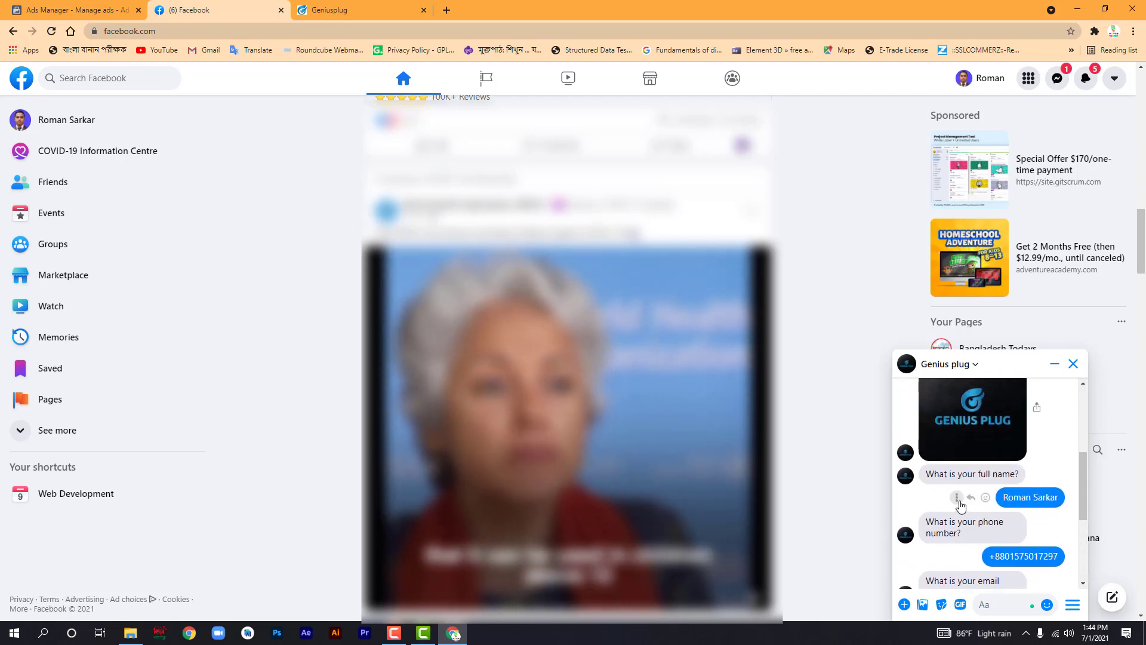
scroll(935, 533, "down", 3)
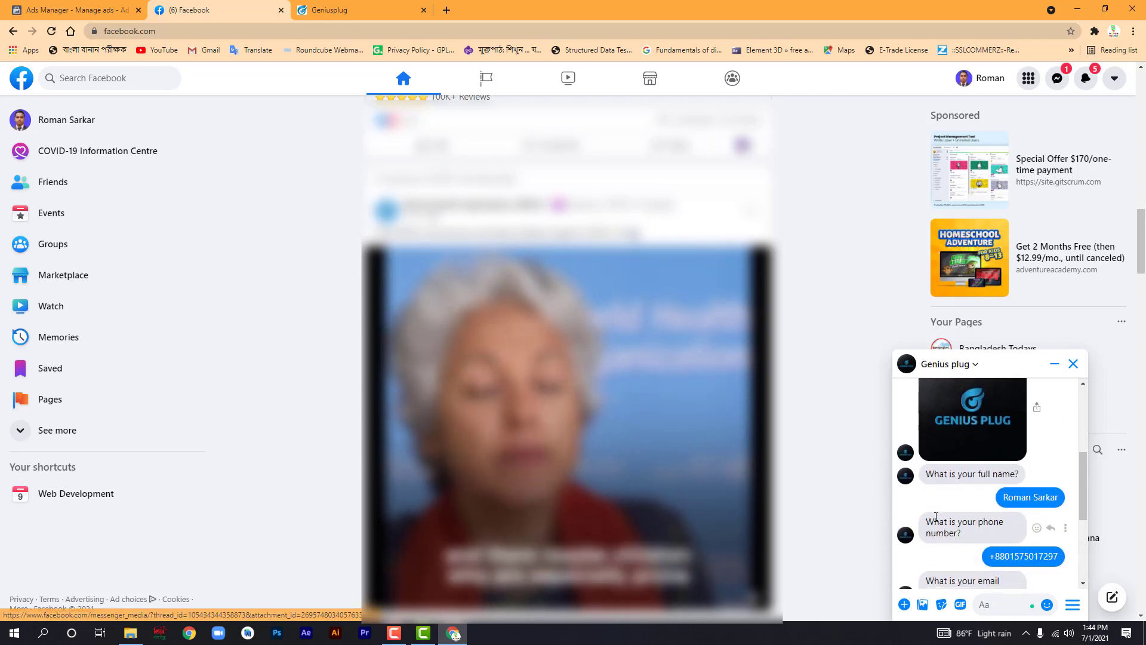
scroll(950, 508, "down", 2)
scroll(957, 492, "down", 4)
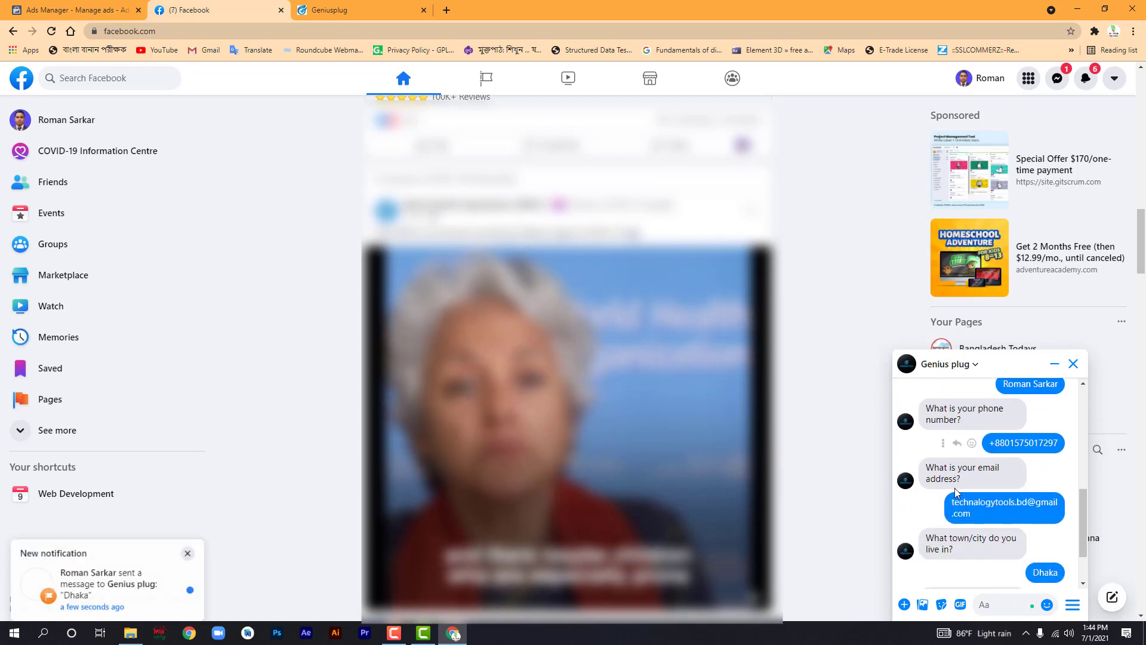
scroll(956, 493, "up", 10)
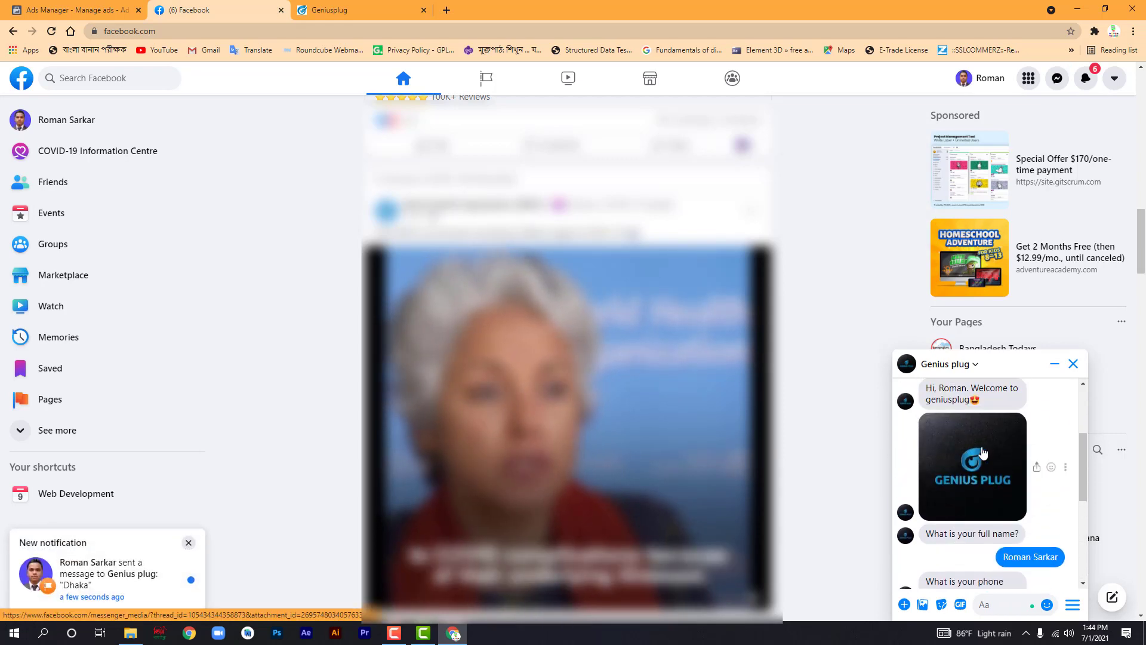
scroll(938, 531, "down", 2)
scroll(937, 531, "down", 2)
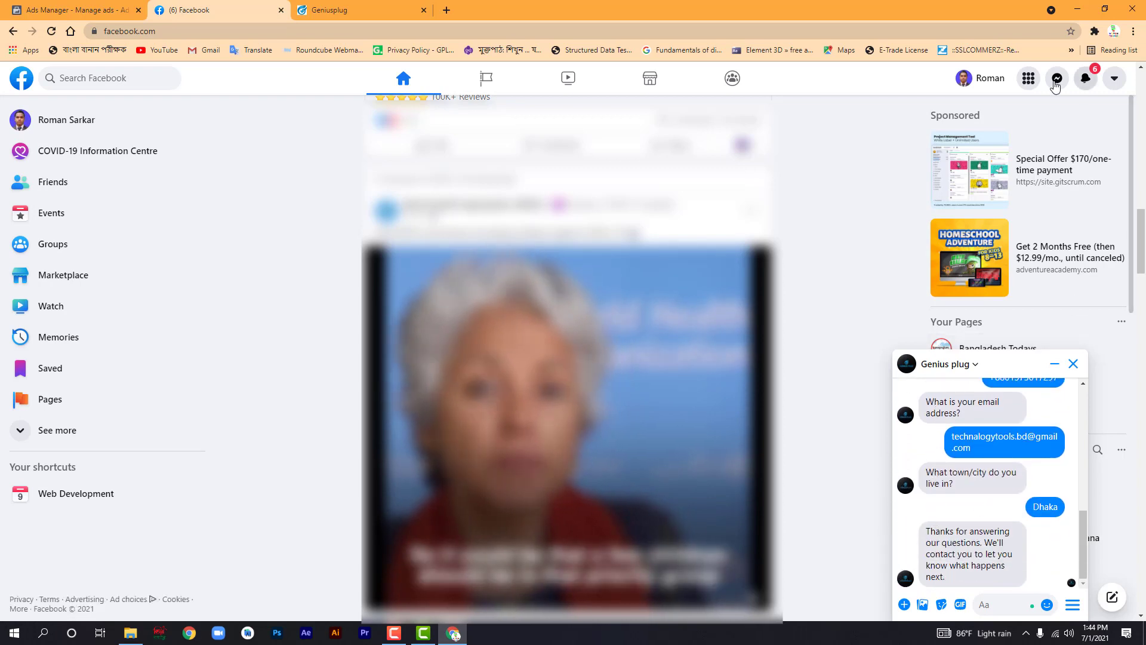
- Examine the name, contact and location details on the personal Facebook profile, and switch back to the template in Ads Manager
left_click(984, 78)
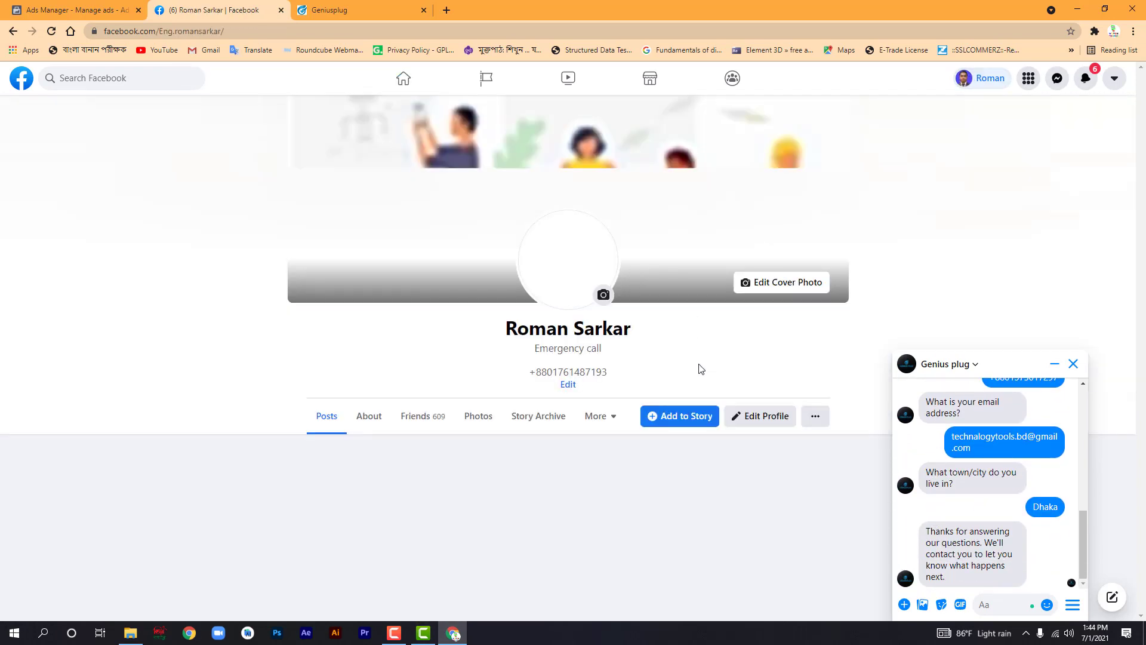
scroll(754, 558, "down", 1)
scroll(753, 558, "down", 3)
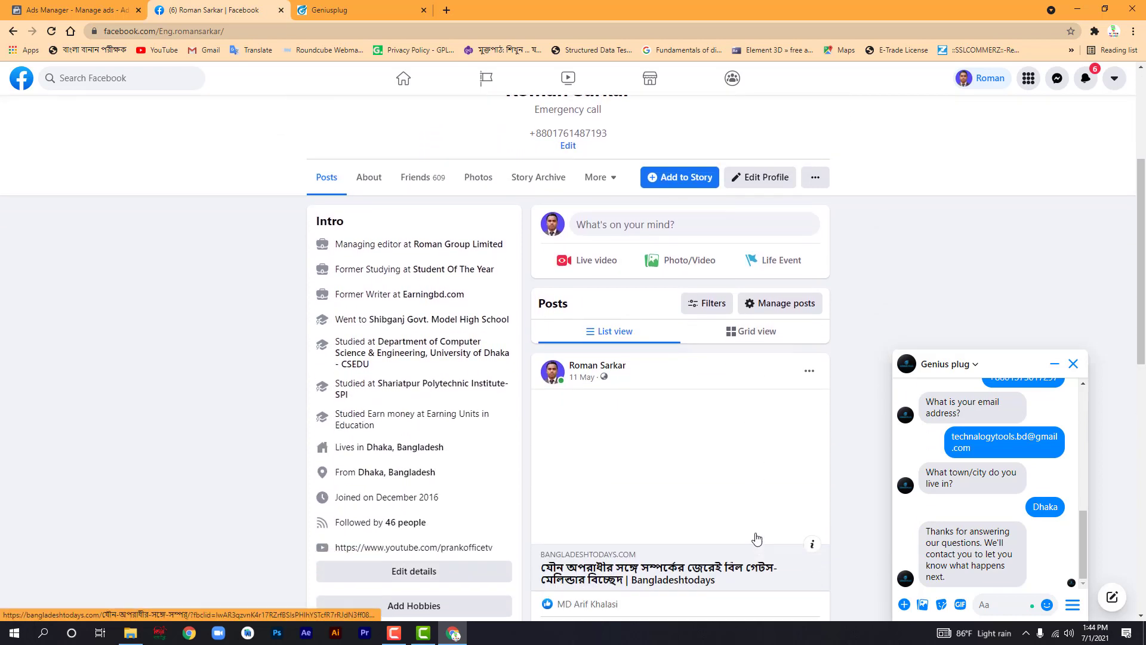
scroll(550, 146, "up", 1)
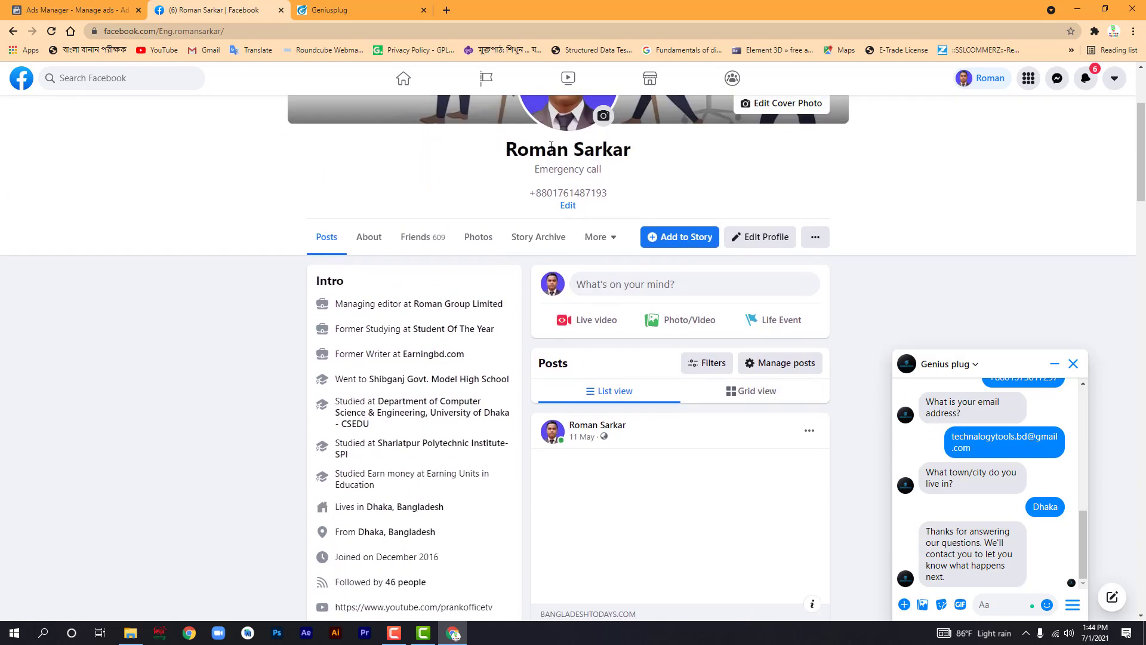
left_click_drag(501, 162, 641, 158)
left_click(569, 146)
scroll(431, 341, "down", 2)
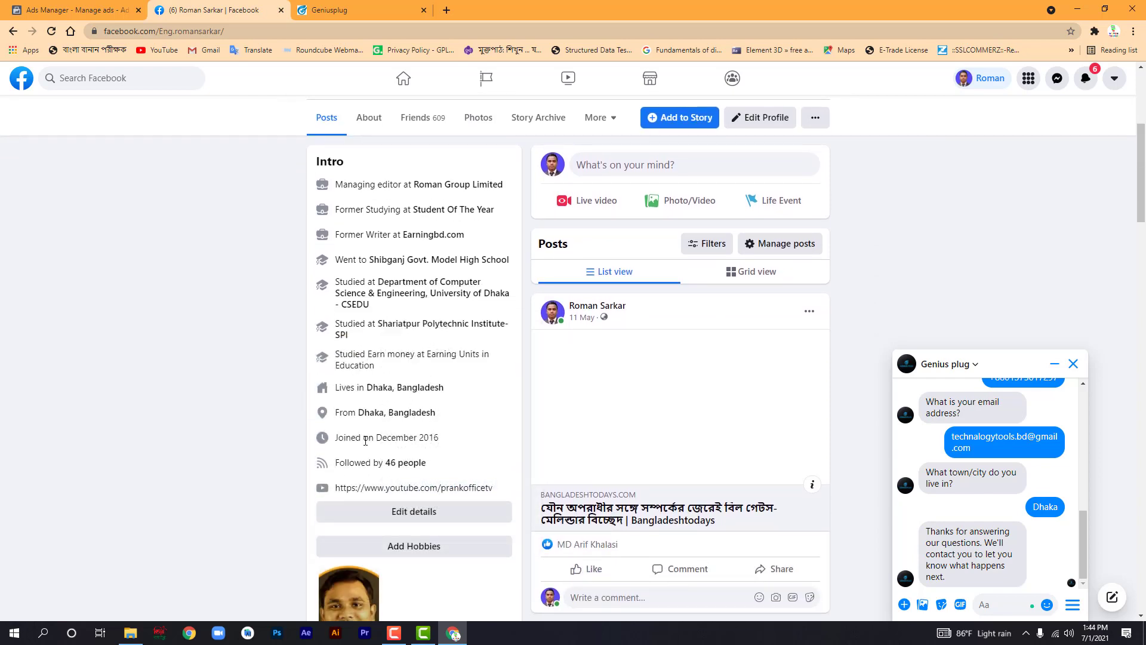
scroll(367, 441, "up", 2)
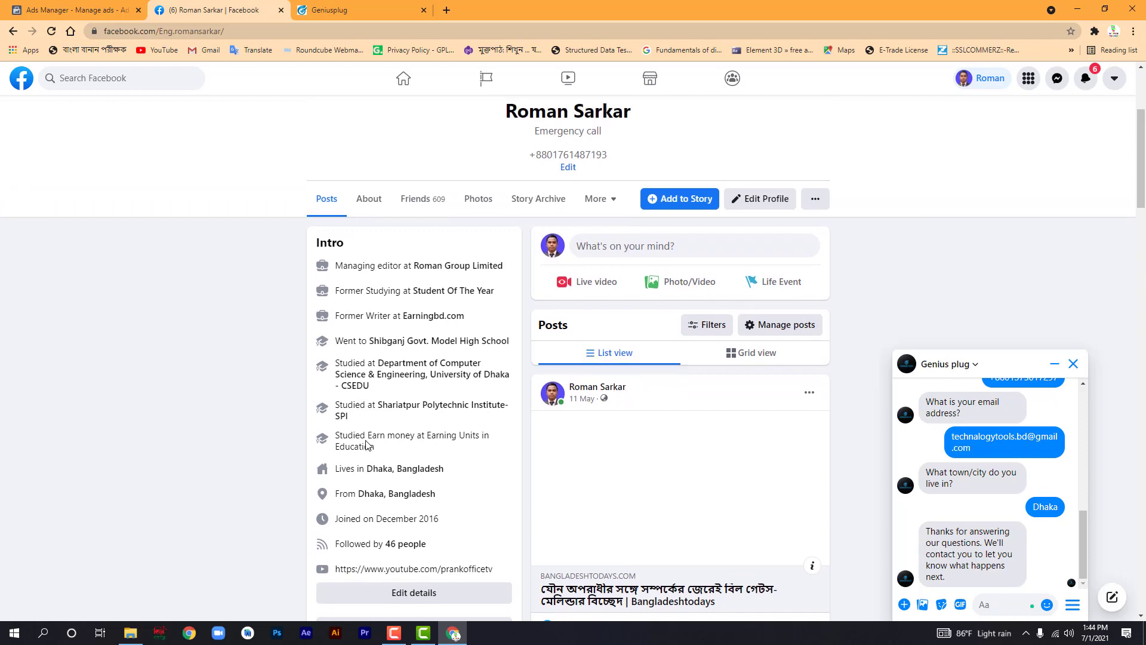
scroll(367, 445, "up", 2)
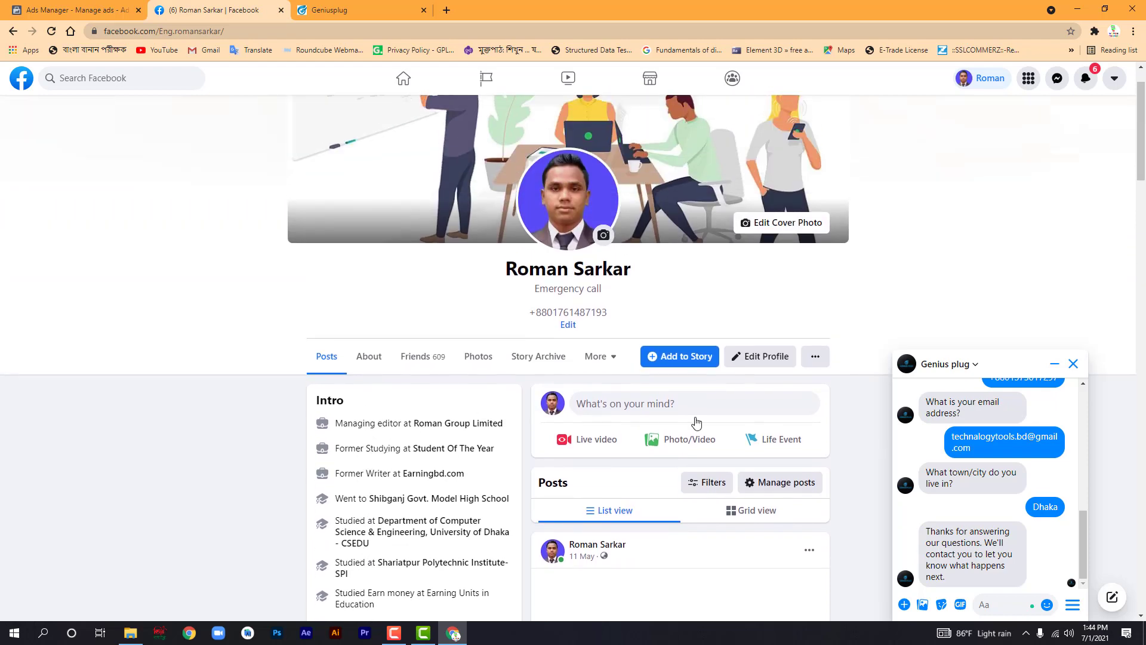
left_click(63, 6)
left_click(728, 286)
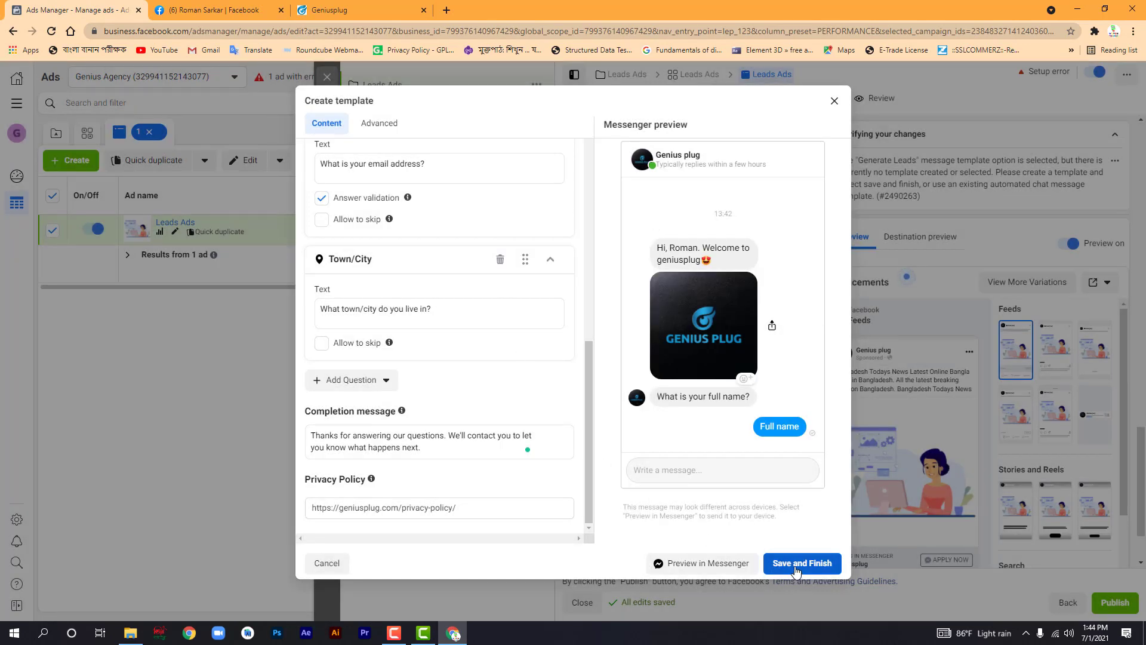
- Check the automated chat template's name and advanced settings, then save and finish the template
left_click(380, 124)
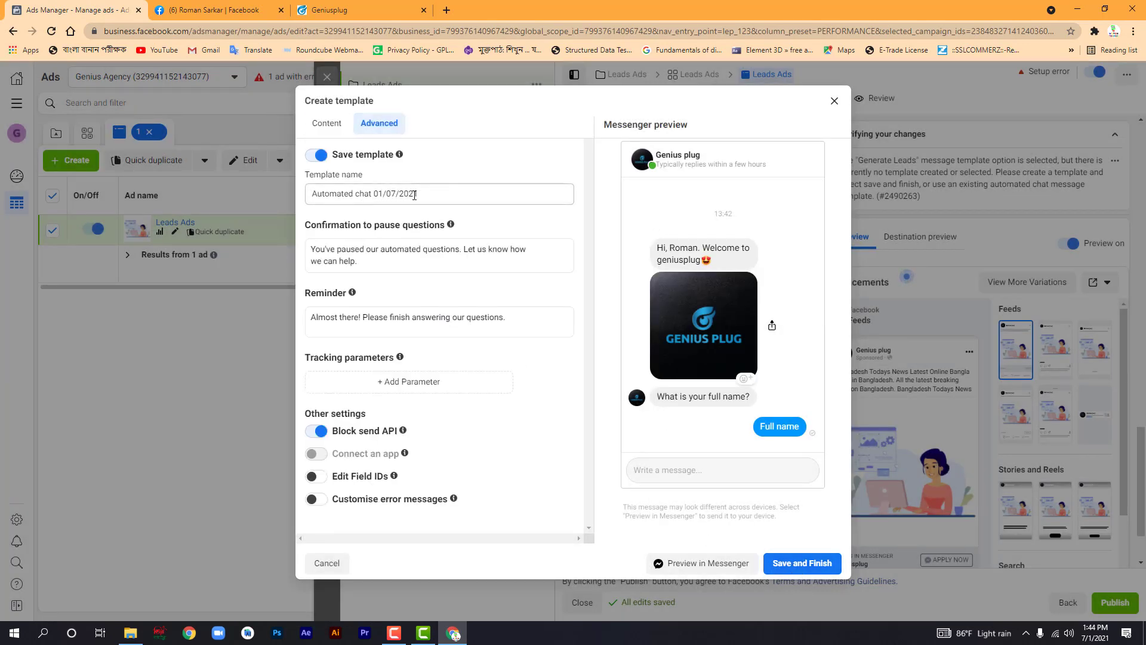
left_click(364, 194)
key("ctrl+a")
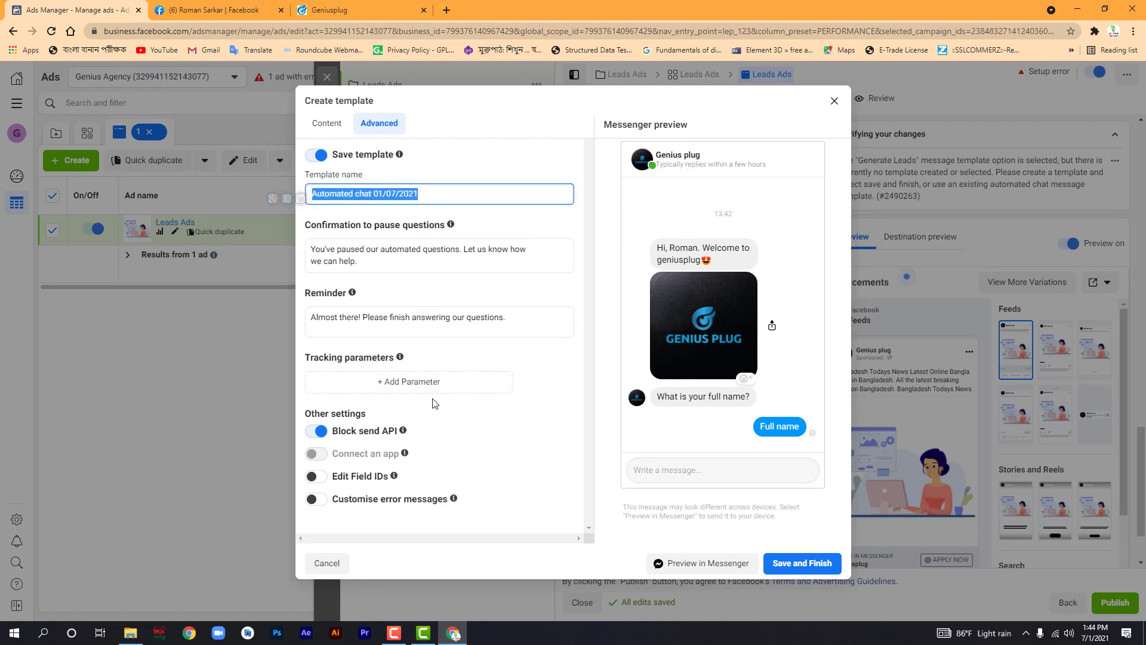
left_click(777, 569)
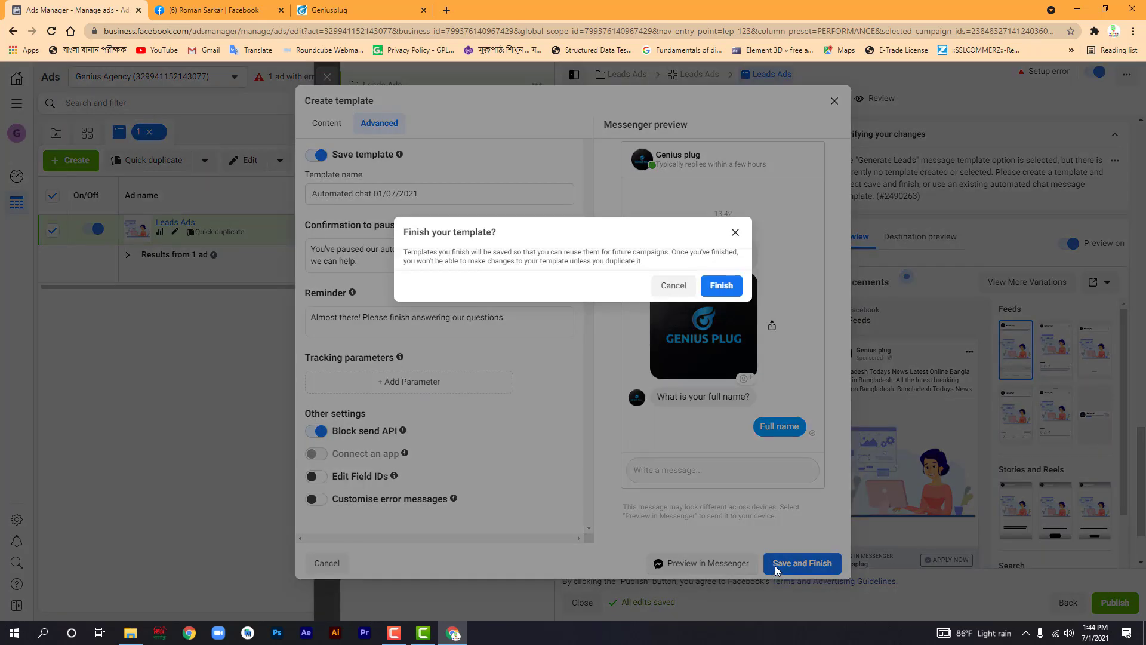
left_click(715, 286)
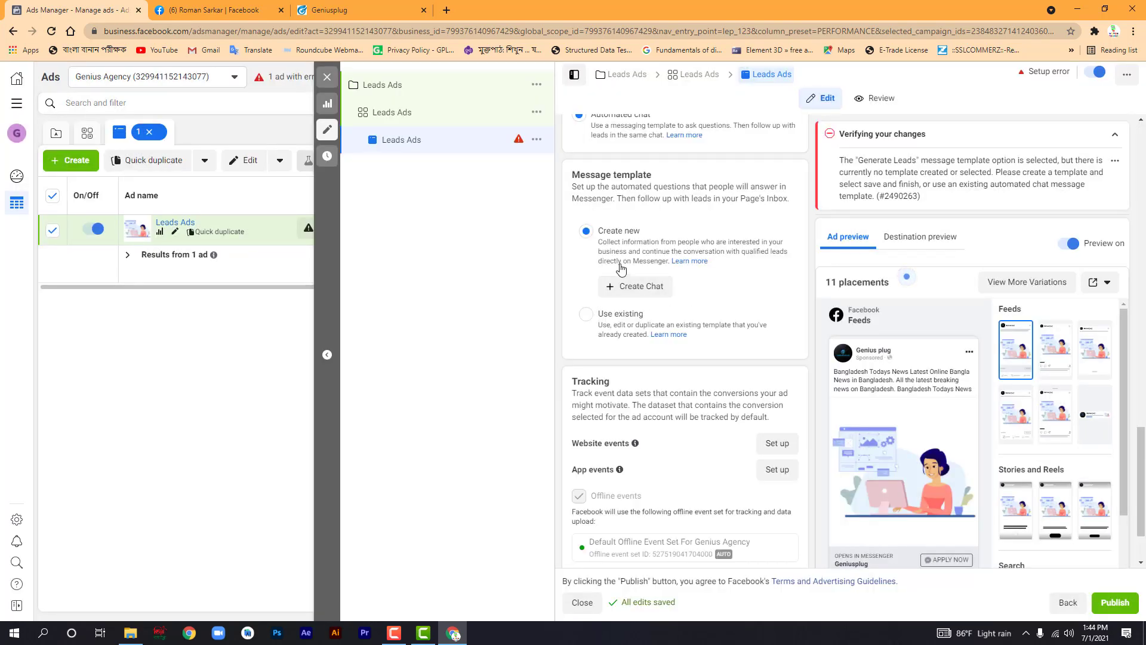
- Set the ad's message template to use the existing Automated chat 01/07/2021 template
left_click(621, 314)
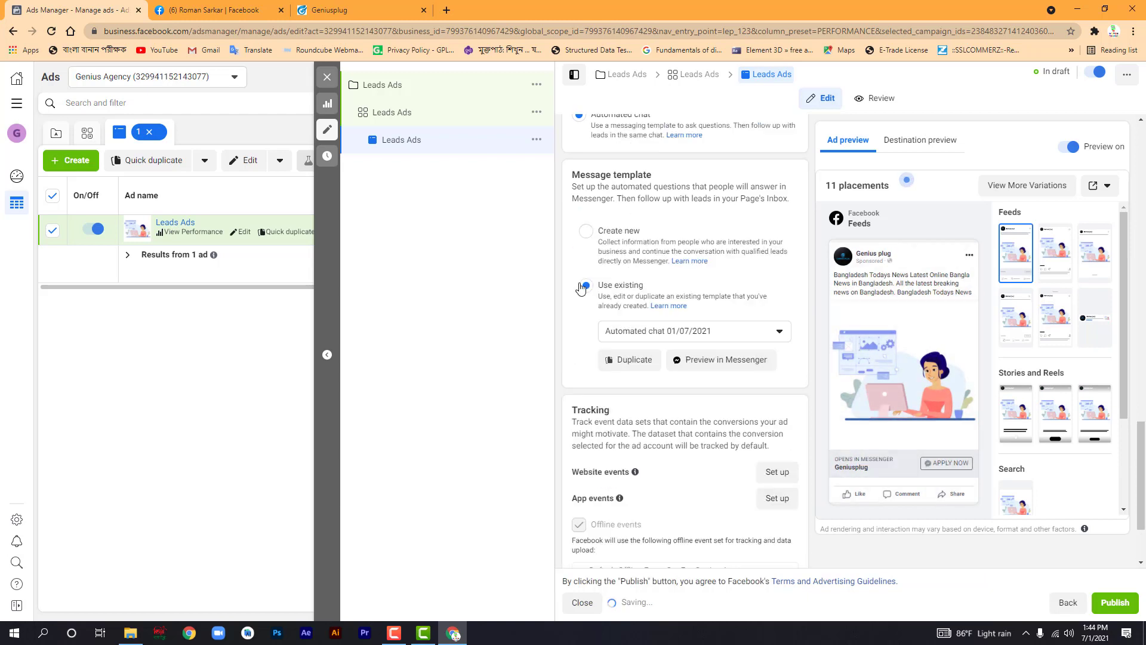
left_click(632, 338)
left_click(636, 334)
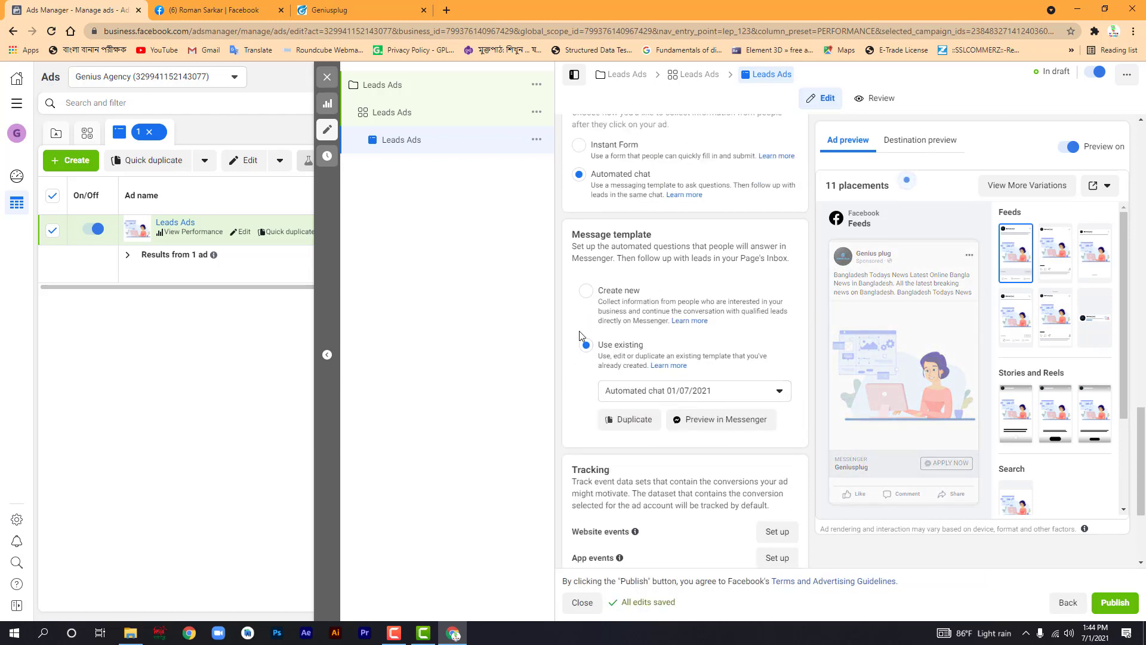
- Examine the ad's Tracking options, including the website events pixel setup, and its message template and question format settings
scroll(580, 340, "down", 2)
scroll(579, 339, "down", 1)
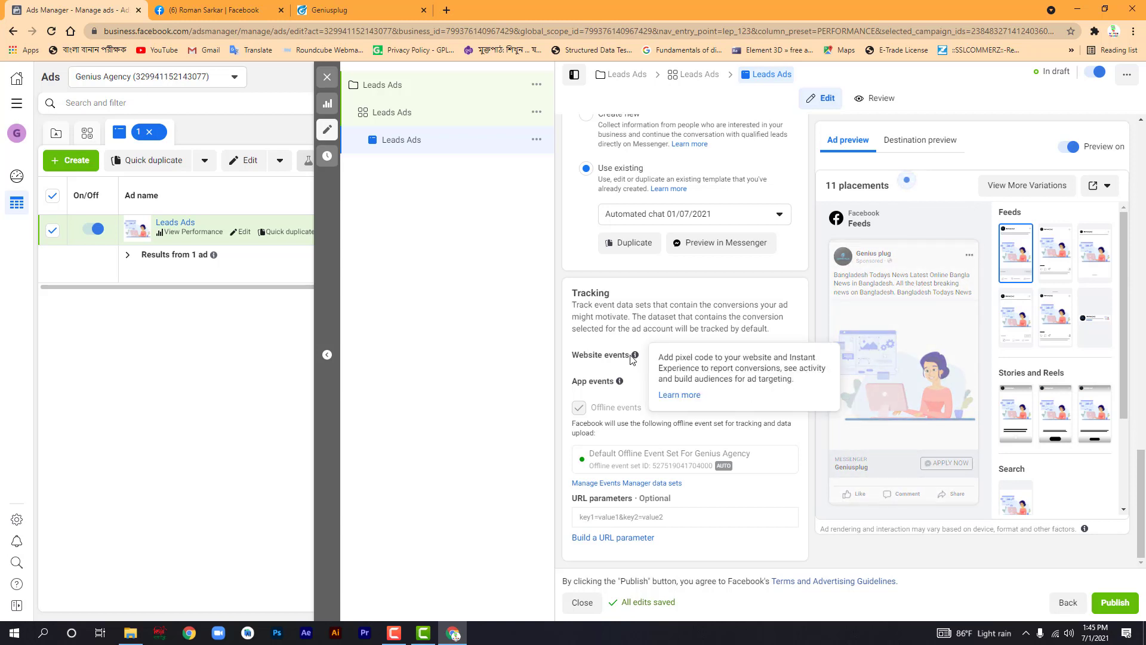
mouse_move(642, 361)
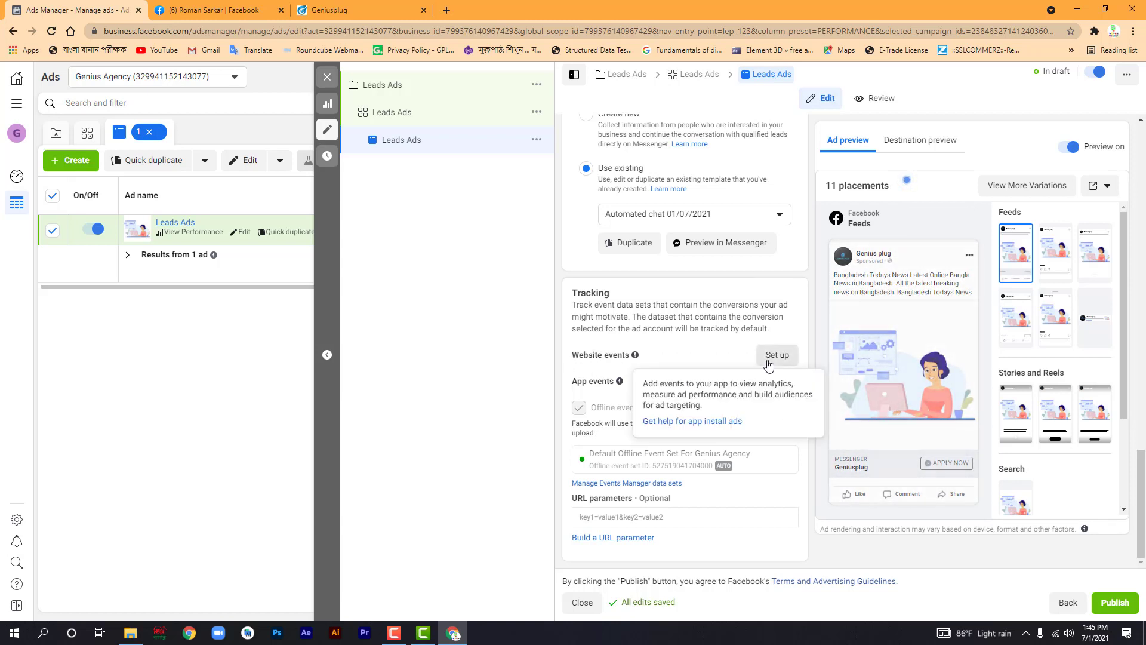
left_click(773, 355)
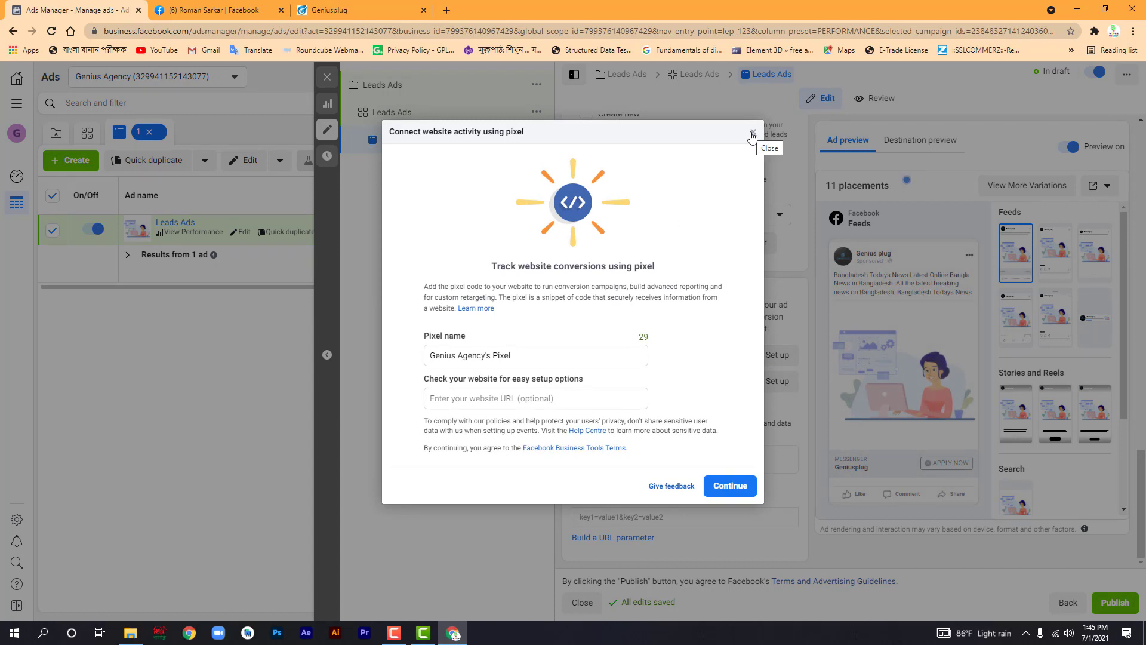
left_click(752, 134)
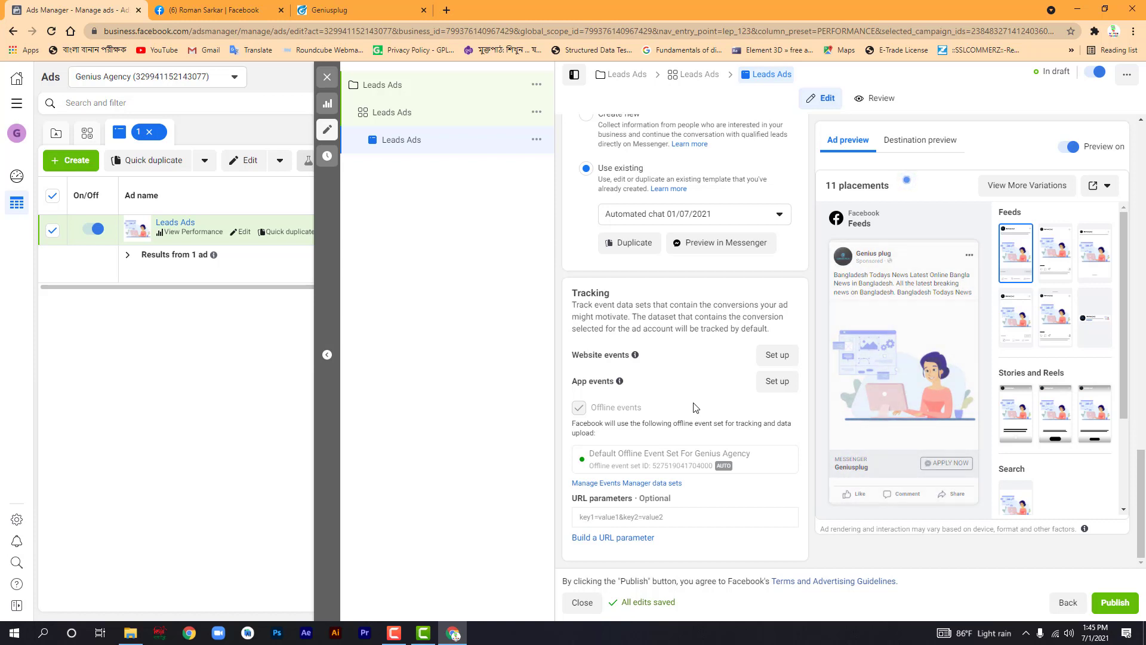
scroll(651, 326, "up", 5)
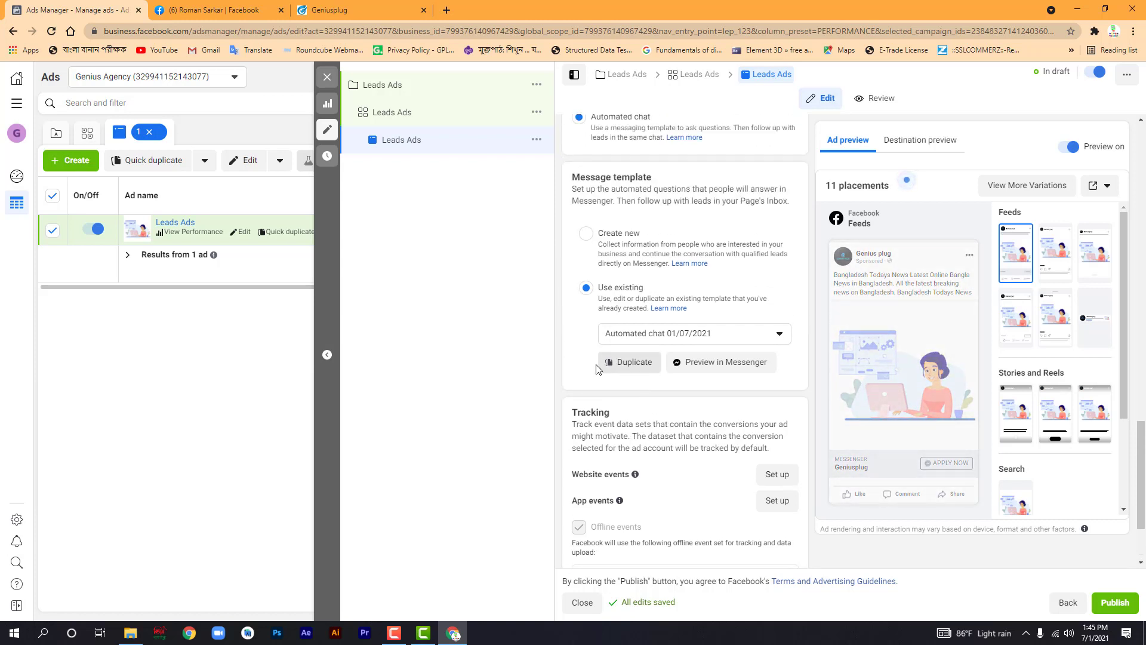
scroll(573, 391, "up", 1)
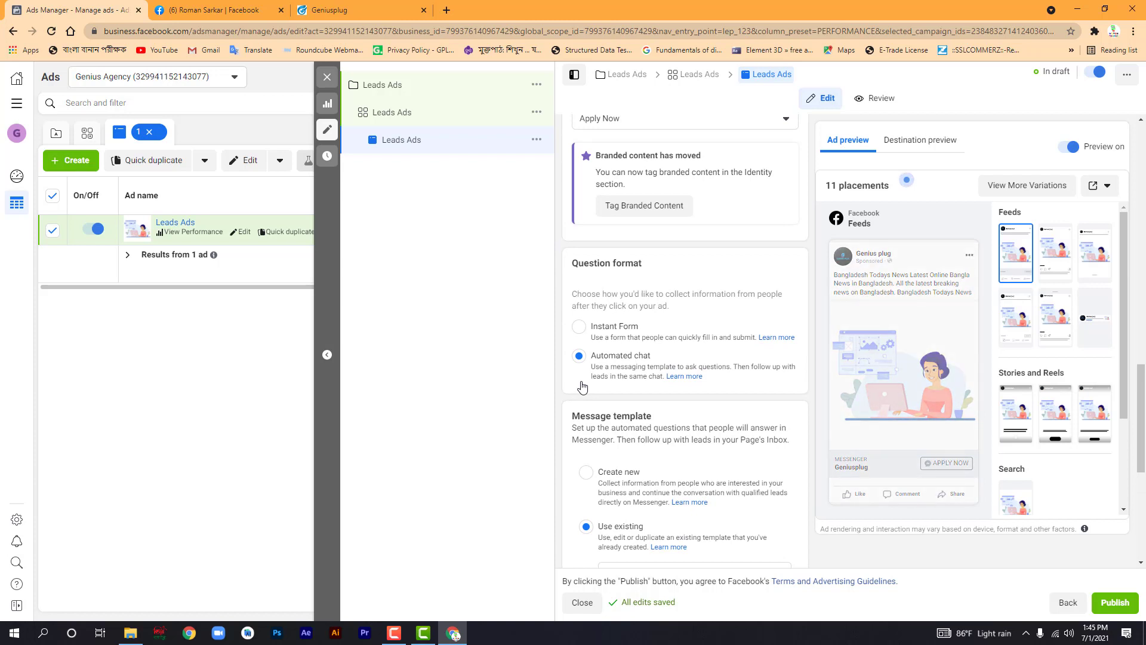
scroll(583, 412, "up", 1)
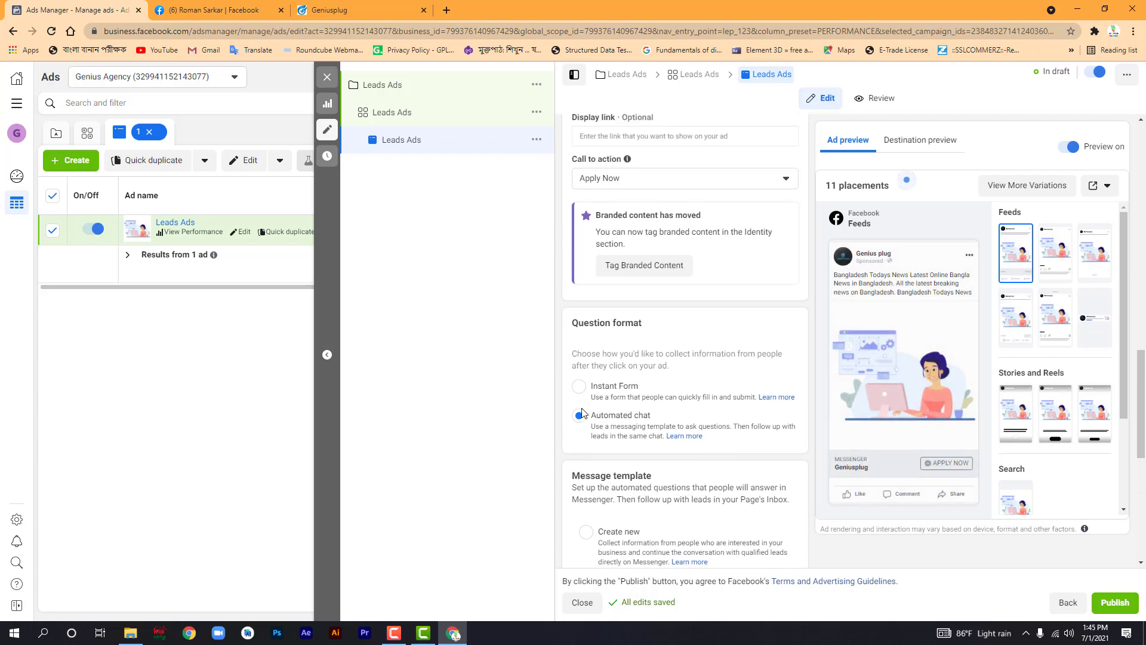
- Review the Leads Ads campaign settings, dismissing the A/B test notice and showing the additional campaign options
left_click(442, 96)
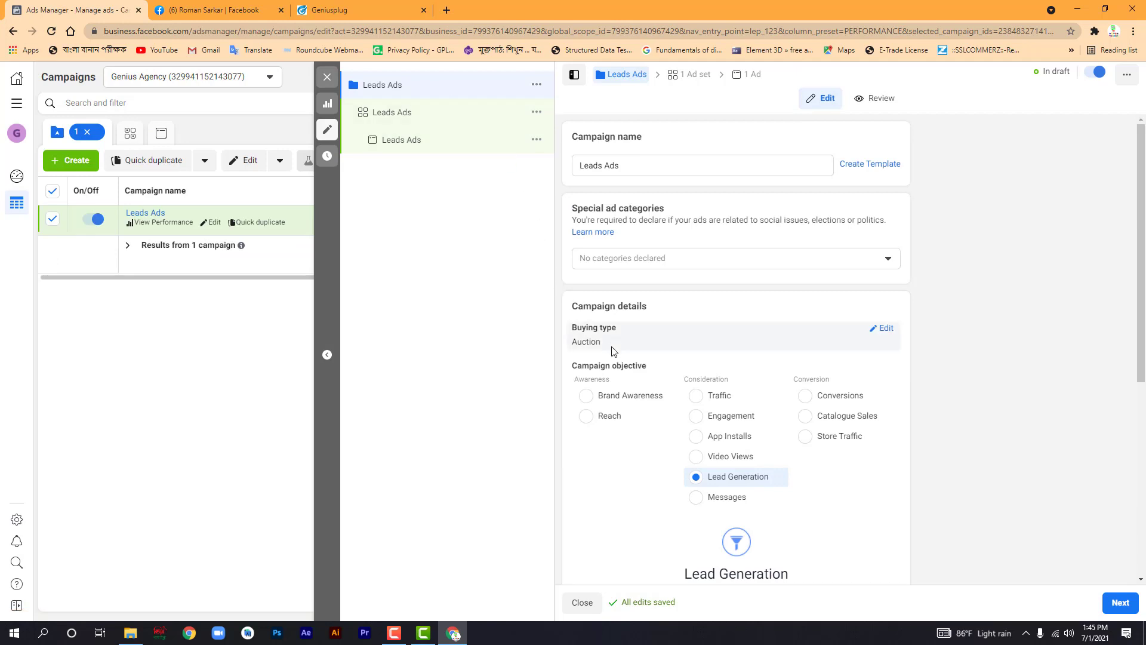
scroll(613, 351, "down", 5)
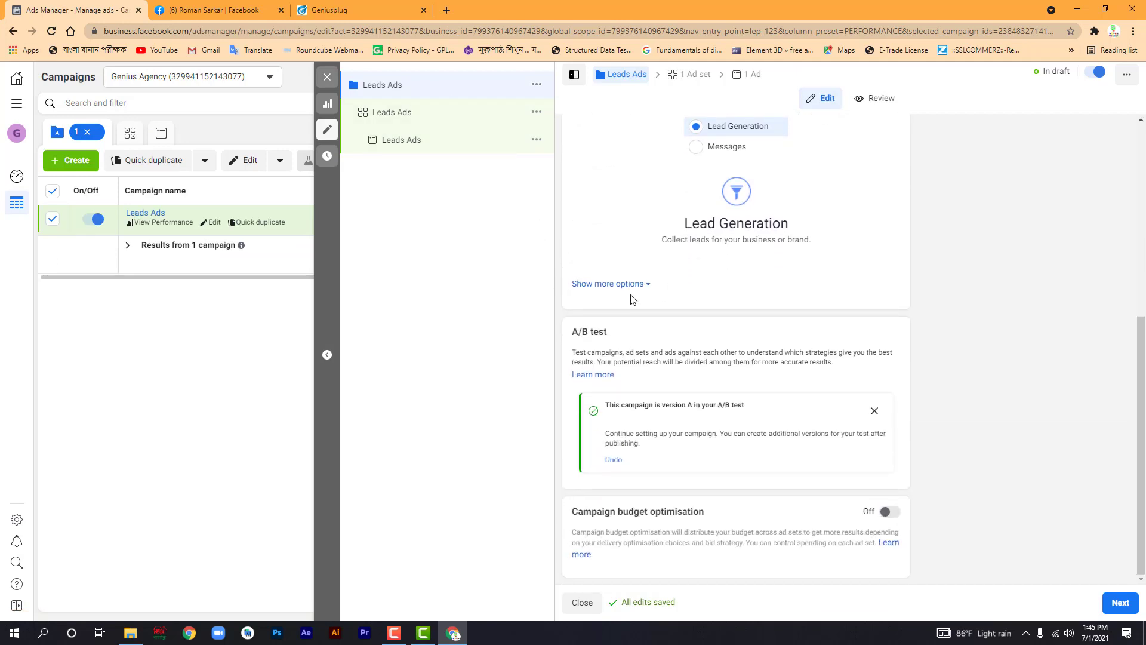
left_click(873, 410)
left_click(644, 371)
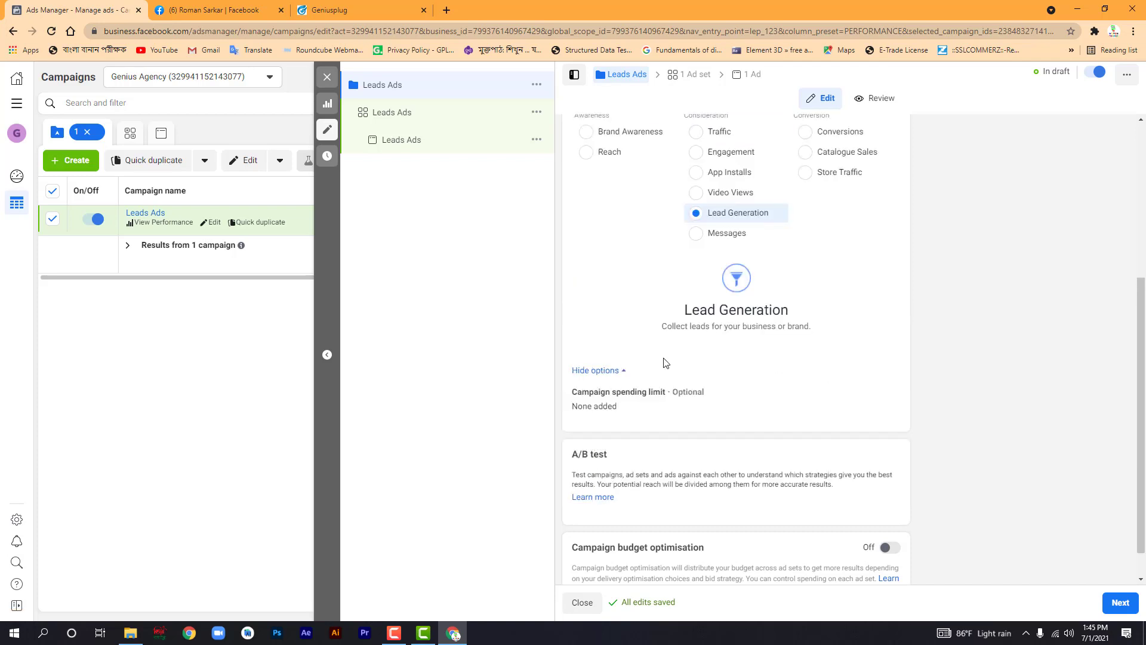
scroll(665, 358, "down", 1)
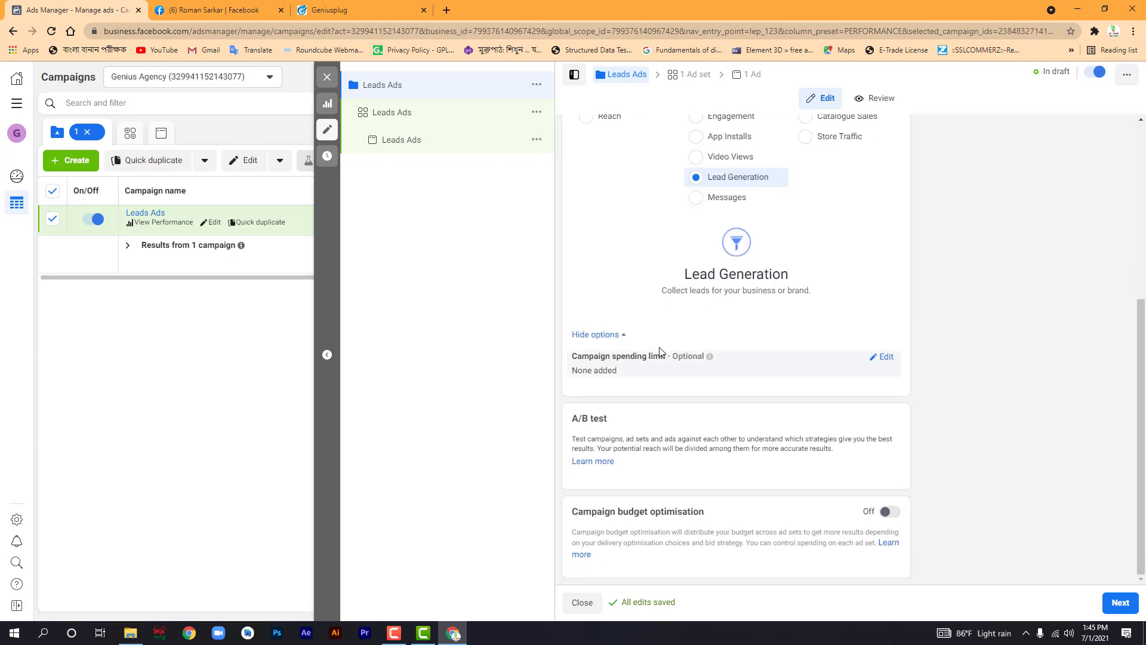
- Open the Leads Ads ad set and review its lead method, Page and budget settings
left_click(449, 124)
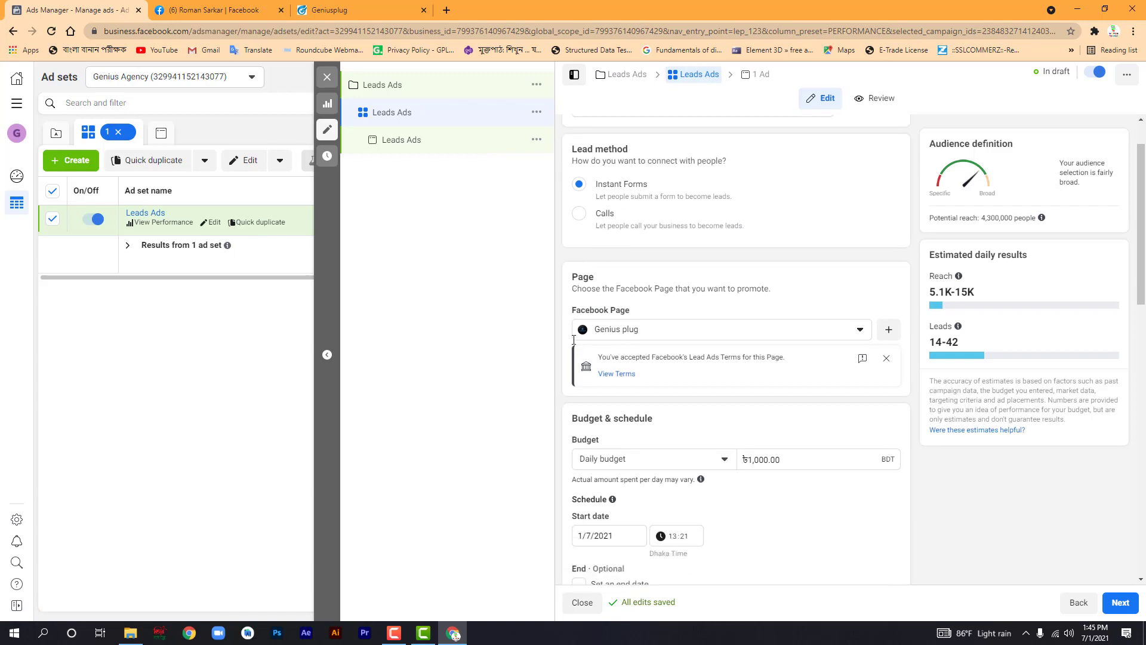